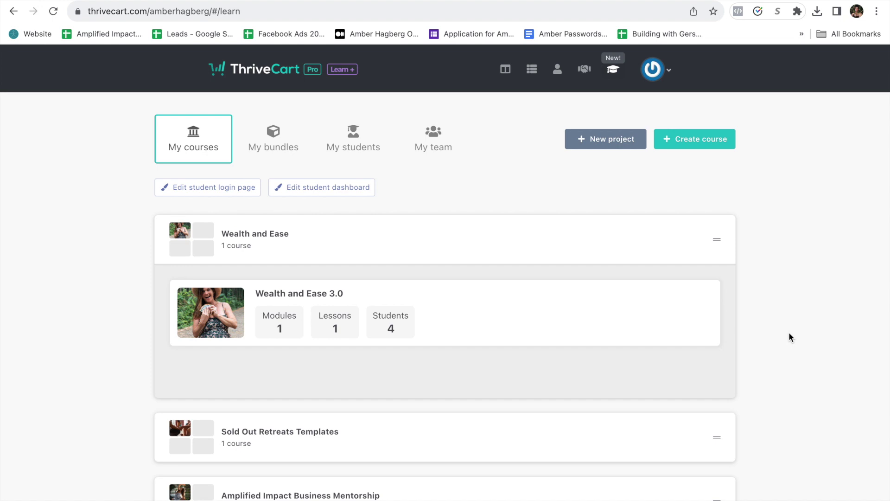
Step: Go to the Products list and open 'Epic Testing | Retreat | online program' for editing
{"action": "left_click", "coordinate": [536, 77]}
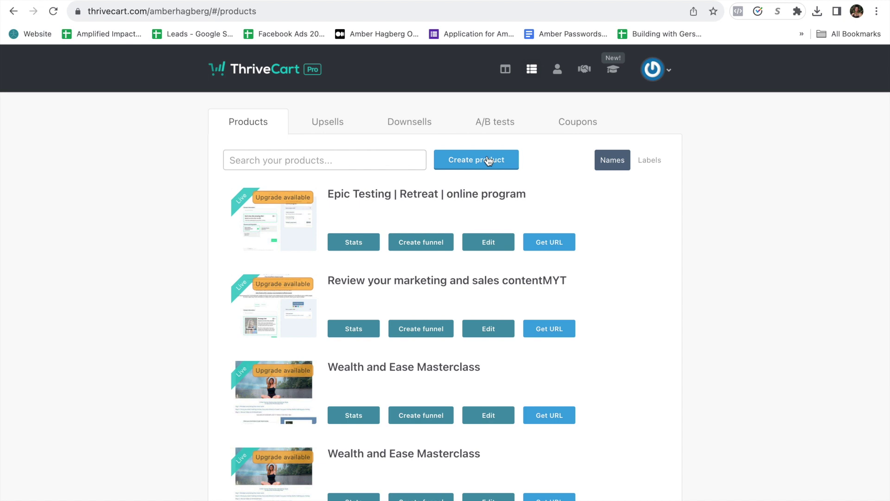
{"action": "left_click", "coordinate": [493, 246]}
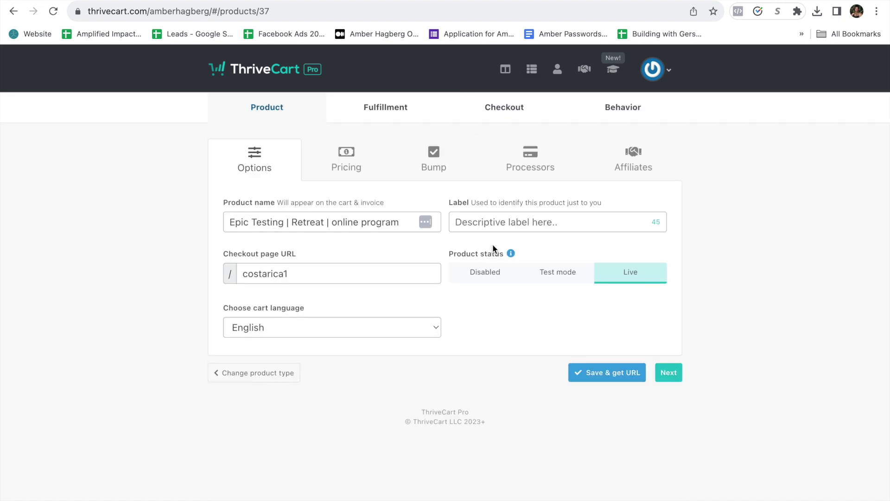
Step: Rename the product to 'Soul Awakening - Testining'
{"action": "left_click_drag", "start_coordinate": [230, 222], "coordinate": [391, 226]}
{"action": "type", "text": "C"}
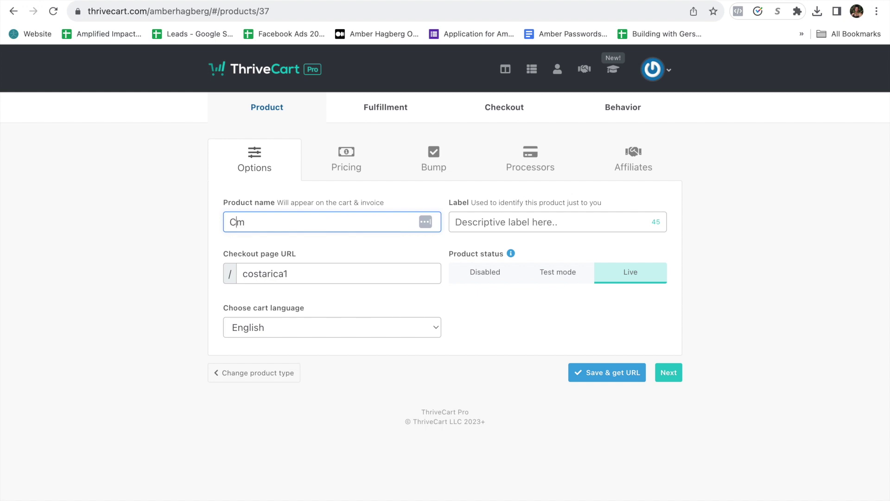
{"action": "type", "text": "m"}
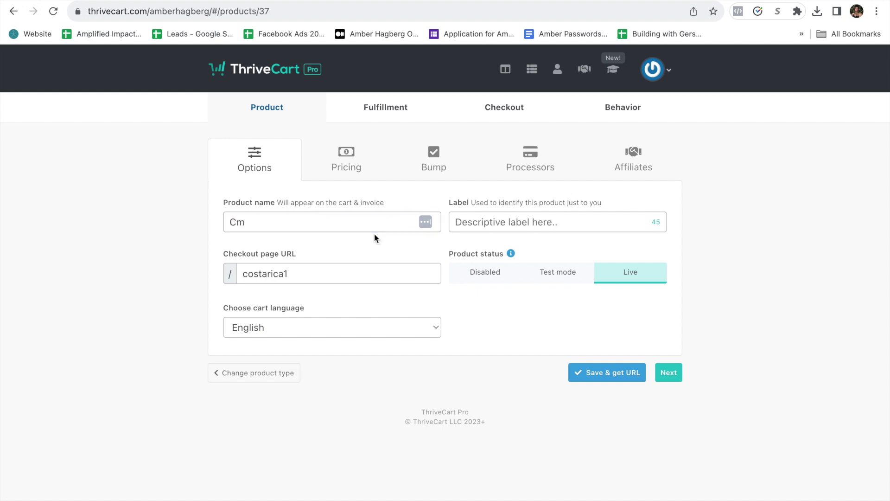
{"action": "key", "text": "BackSpace"}
{"action": "key", "text": "BackSpace"}
{"action": "type", "text": "Soul Aw"}
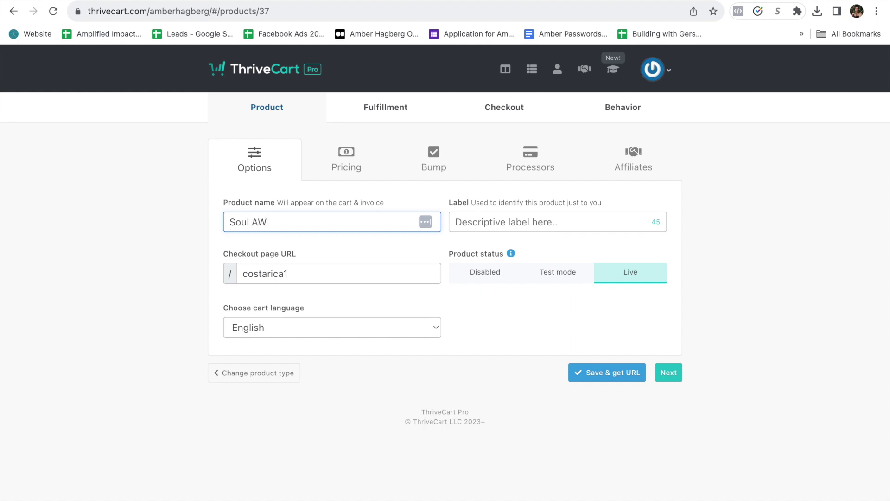
{"action": "type", "text": "ka"}
{"action": "key", "text": "BackSpace"}
{"action": "key", "text": "BackSpace"}
{"action": "type", "text": "akening - Testining"}
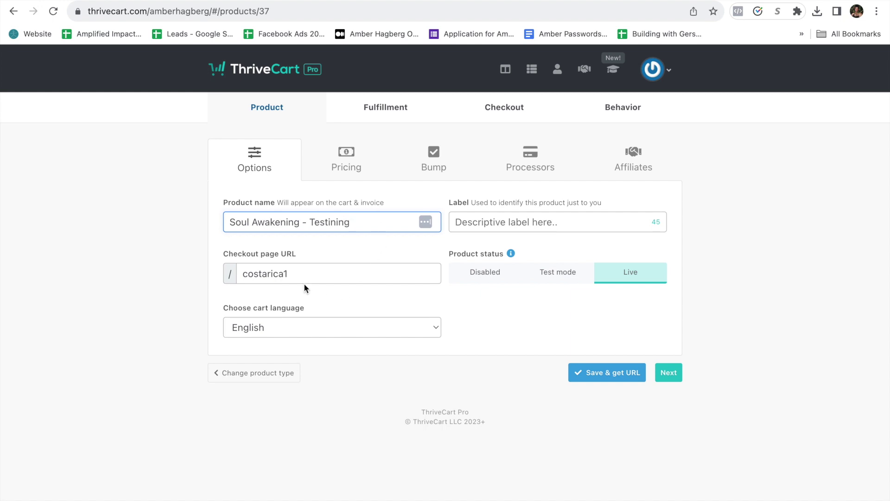
Step: Set the checkout URL to costarica1, keep the status Live, and view the pricing options
{"action": "left_click", "coordinate": [313, 277]}
{"action": "left_click_drag", "start_coordinate": [330, 274], "coordinate": [183, 257]}
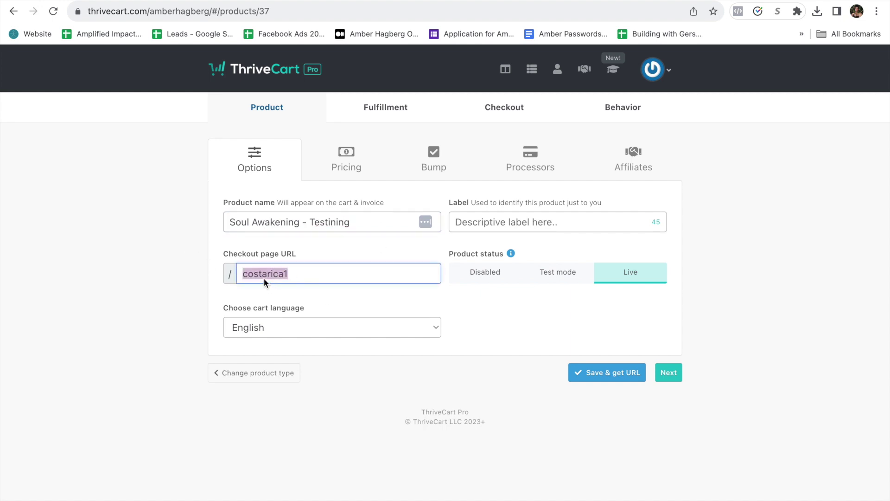
{"action": "type", "text": "costarica1"}
{"action": "left_click", "coordinate": [633, 277]}
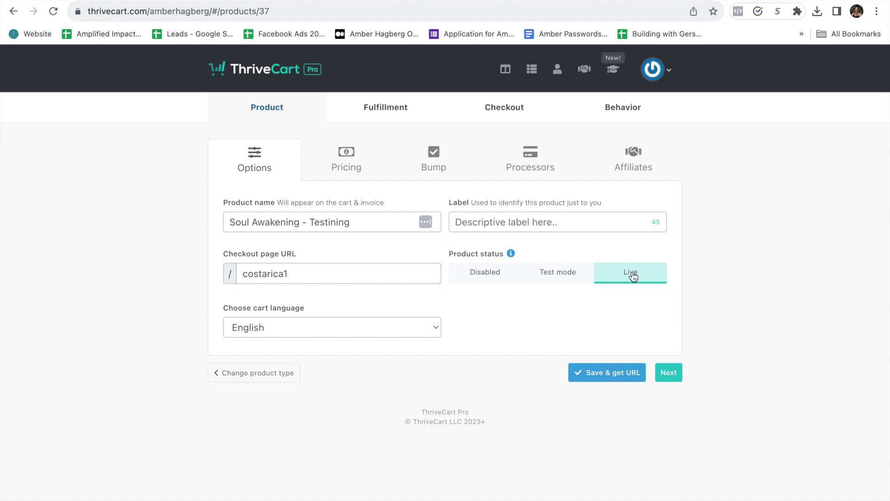
{"action": "left_click", "coordinate": [350, 157]}
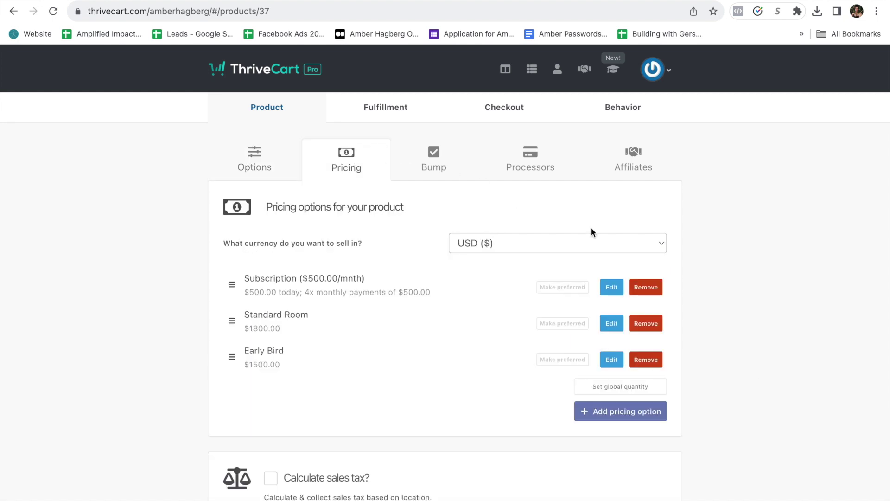
Step: Change the Subscription option to a one-time fee of $1800
{"action": "left_click", "coordinate": [610, 286]}
{"action": "left_click", "coordinate": [332, 158]}
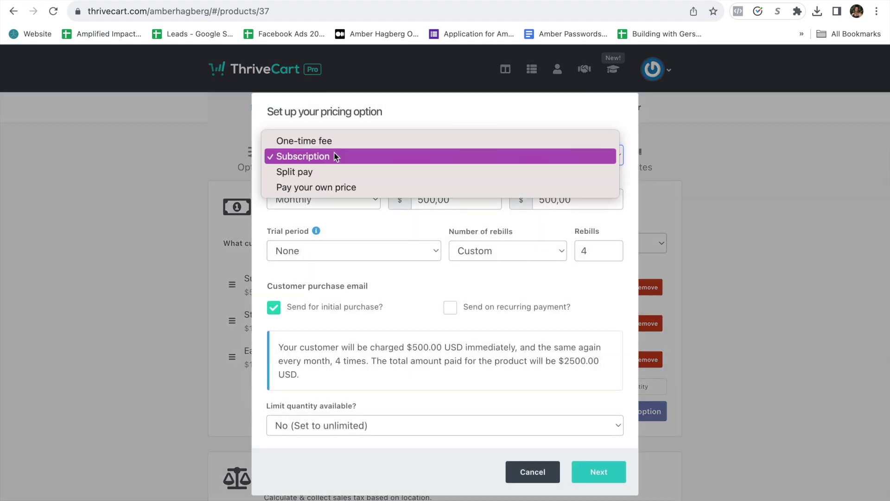
{"action": "left_click", "coordinate": [323, 141]}
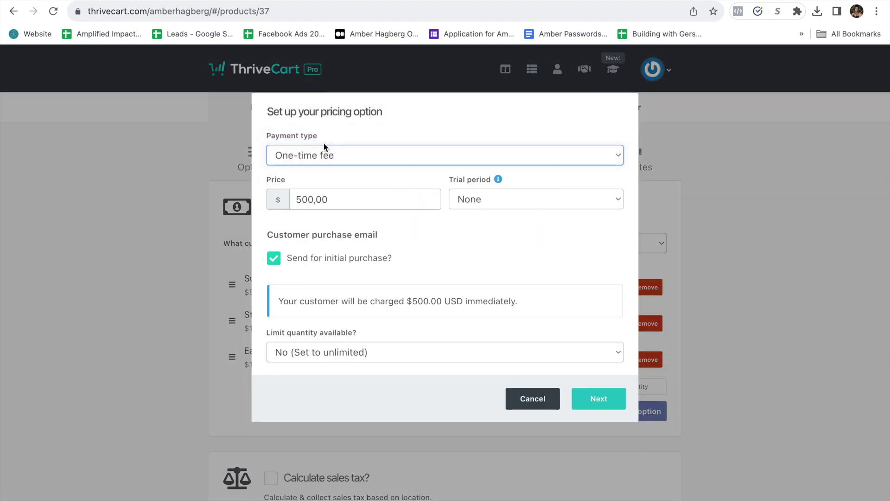
{"action": "left_click", "coordinate": [324, 155]}
{"action": "left_click", "coordinate": [320, 172]}
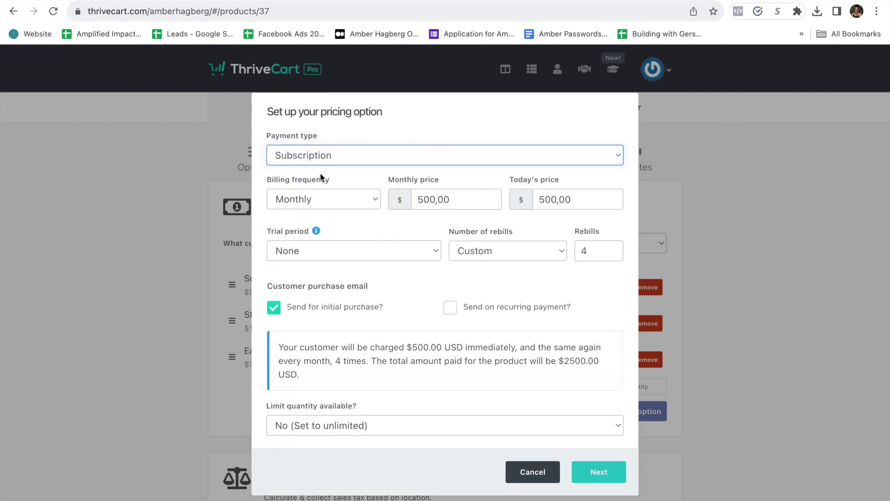
{"action": "left_click", "coordinate": [327, 157]}
{"action": "left_click", "coordinate": [329, 144]}
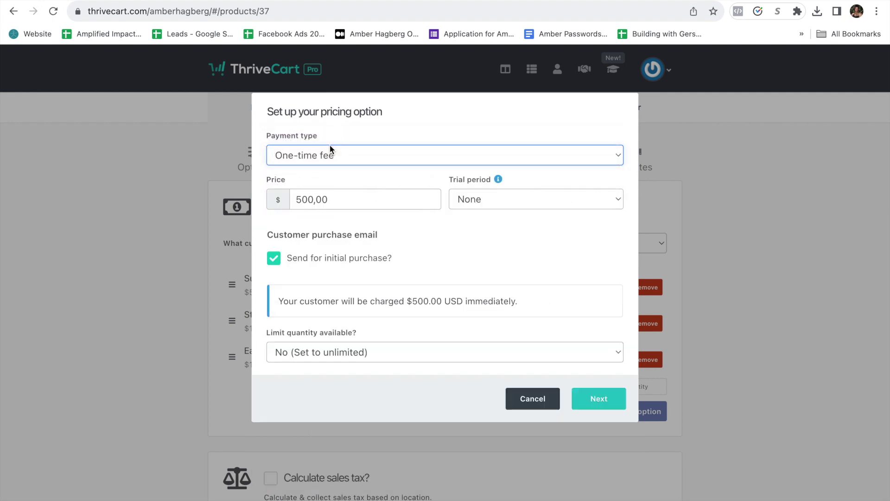
{"action": "left_click_drag", "start_coordinate": [334, 197], "coordinate": [291, 197]}
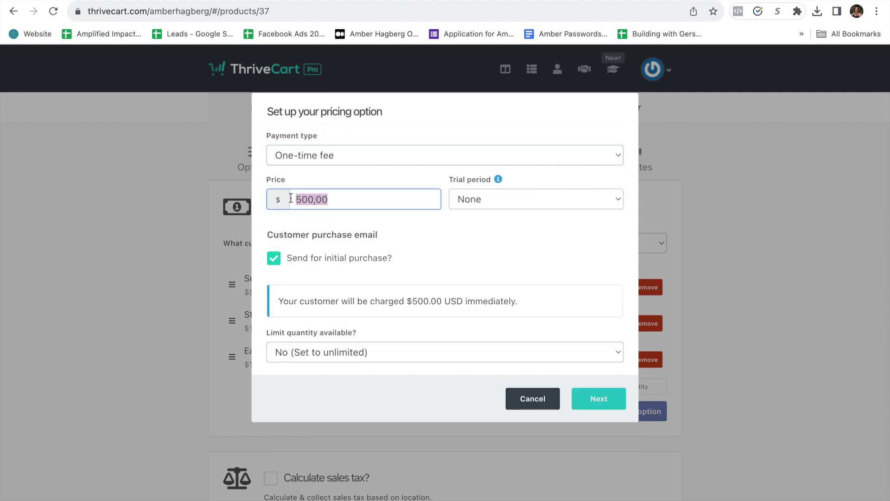
{"action": "type", "text": "1800"}
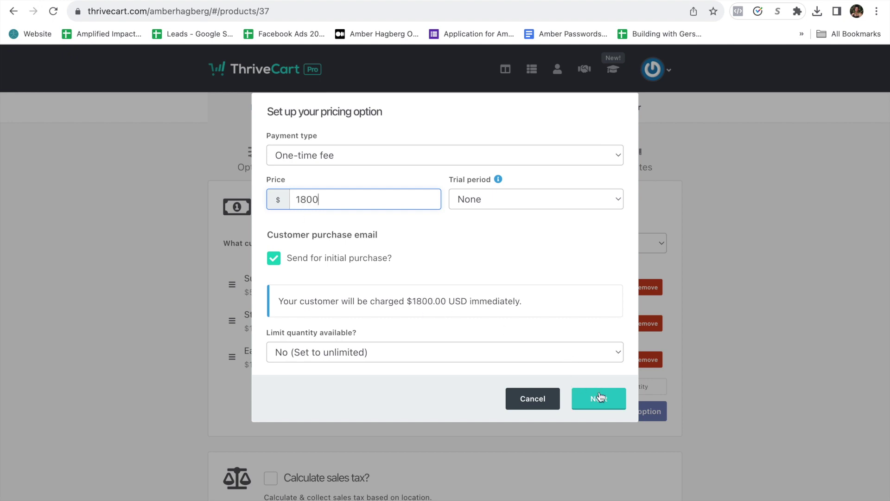
Step: Limit the option's available quantity to 5
{"action": "left_click", "coordinate": [505, 354]}
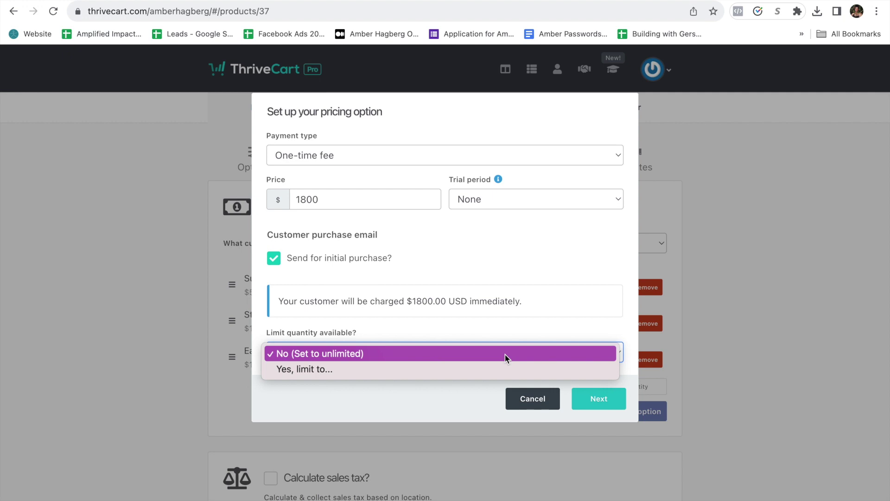
{"action": "left_click", "coordinate": [460, 369]}
{"action": "left_click", "coordinate": [472, 350]}
{"action": "type", "text": "4"}
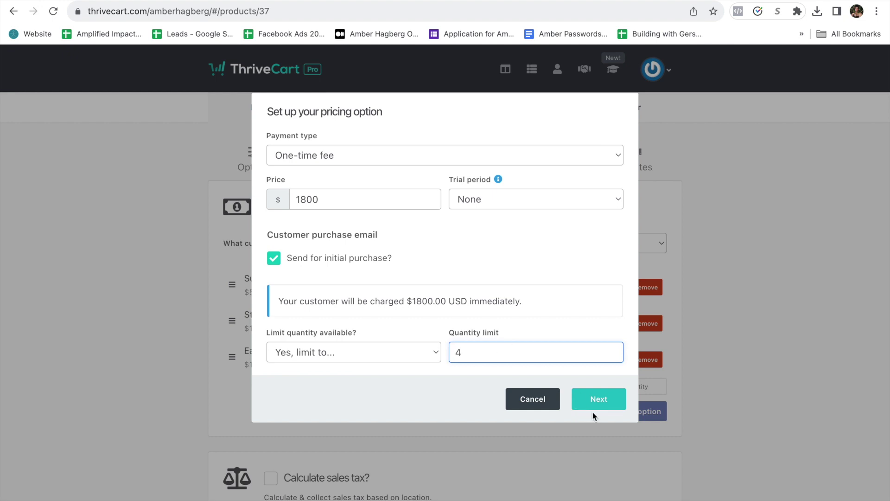
{"action": "left_click", "coordinate": [487, 351]}
{"action": "key", "text": "BackSpace"}
{"action": "type", "text": "9"}
{"action": "left_click_drag", "start_coordinate": [534, 350], "coordinate": [418, 342]}
{"action": "type", "text": "5"}
Step: Name the option 'Bunkhouse', allow multiple purchases at once, and save it
{"action": "left_click", "coordinate": [595, 398]}
{"action": "left_click_drag", "start_coordinate": [424, 169], "coordinate": [193, 153]}
{"action": "type", "text": "Bunkhouse"}
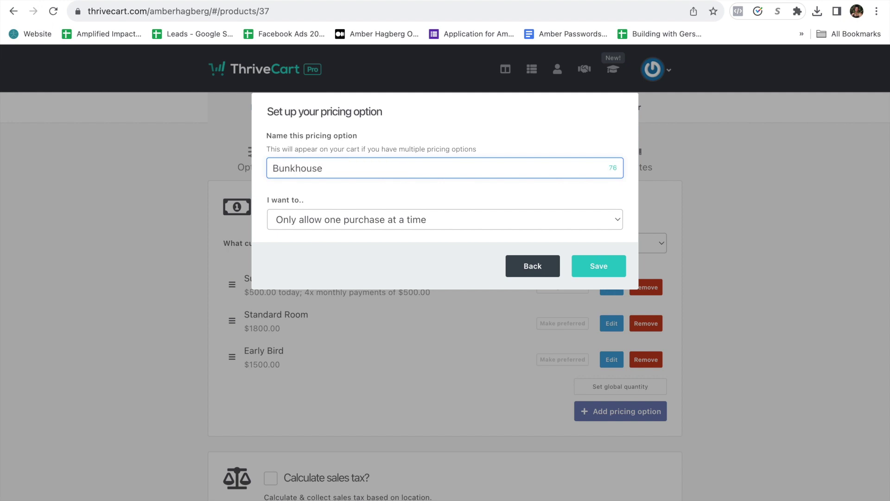
{"action": "type", "text": " $1800"}
{"action": "key", "text": "BackSpace"}
{"action": "key", "text": "BackSpace"}
{"action": "key", "text": "BackSpace"}
{"action": "key", "text": "BackSpace"}
{"action": "key", "text": "BackSpace"}
{"action": "left_click", "coordinate": [354, 217]}
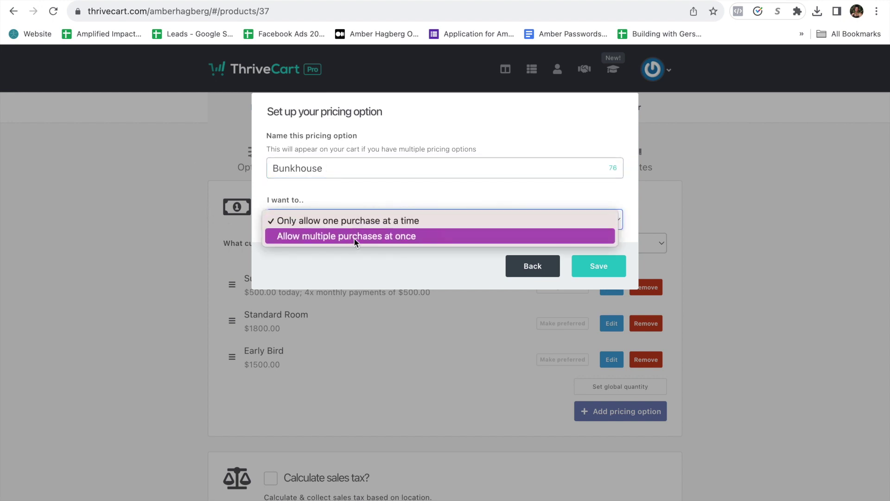
{"action": "left_click", "coordinate": [354, 237]}
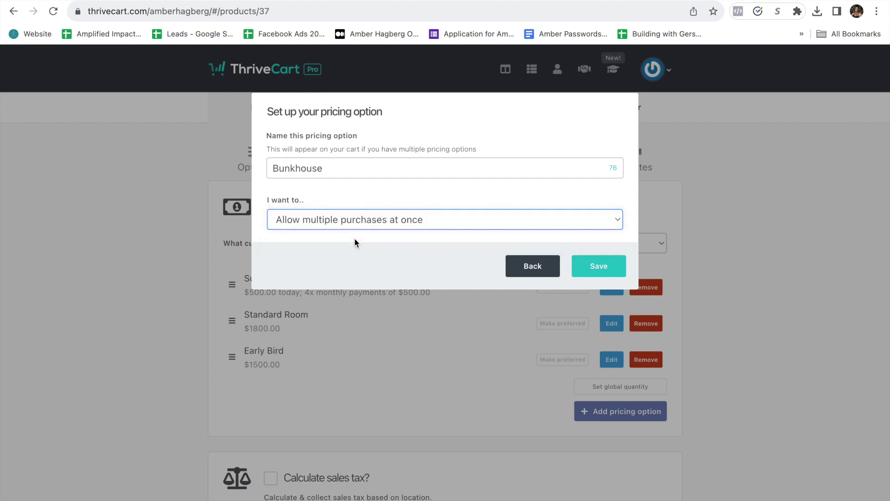
{"action": "left_click", "coordinate": [388, 221]}
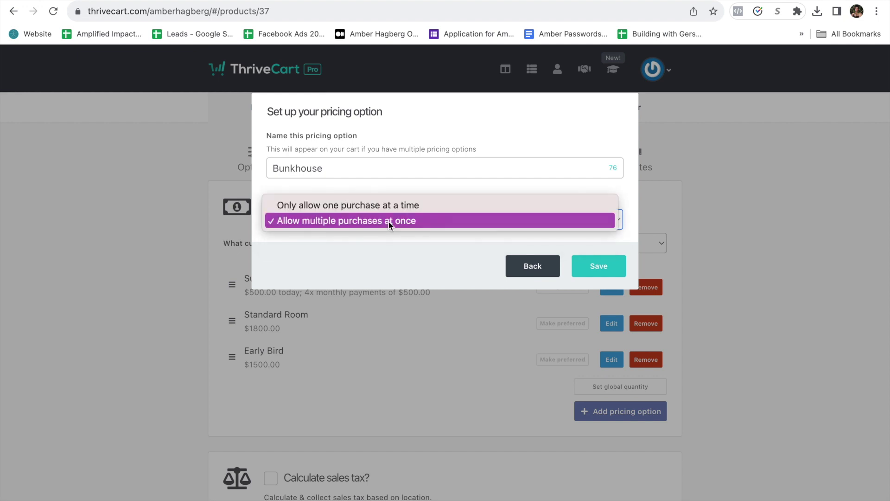
{"action": "left_click", "coordinate": [395, 214]}
{"action": "left_click", "coordinate": [390, 218]}
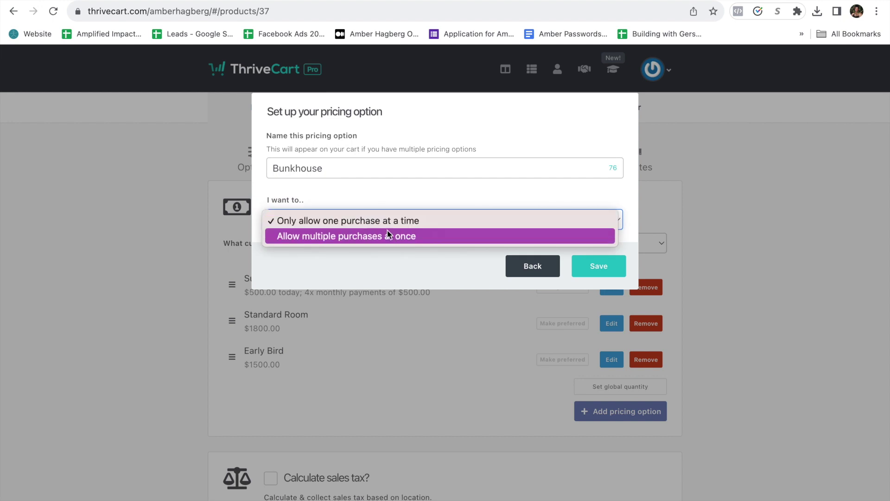
{"action": "left_click", "coordinate": [388, 235]}
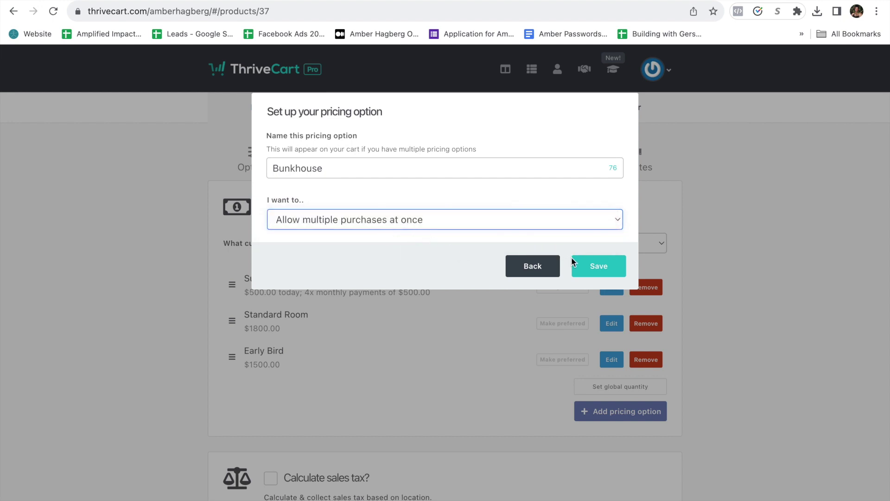
{"action": "left_click", "coordinate": [591, 268]}
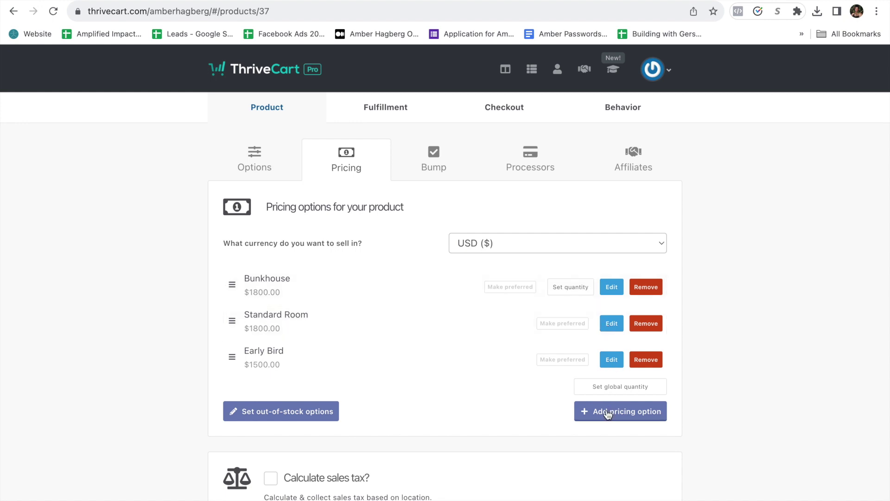
Step: Keep Standard Room as a one-time fee and set its price to $2200
{"action": "left_click", "coordinate": [612, 325]}
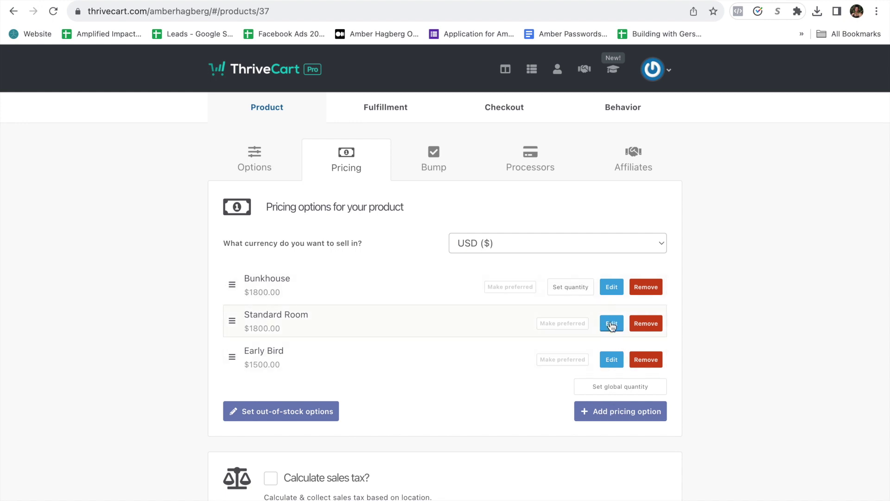
{"action": "left_click", "coordinate": [612, 325]}
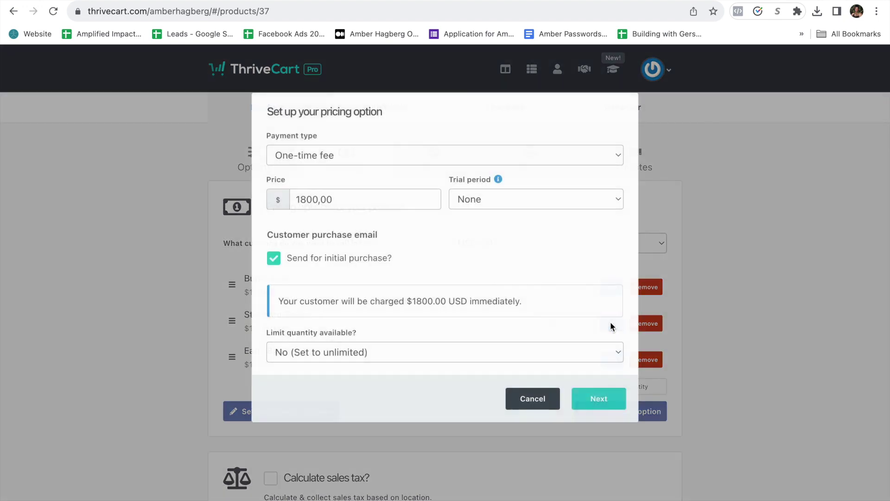
{"action": "left_click", "coordinate": [341, 157]}
{"action": "left_click", "coordinate": [342, 157]}
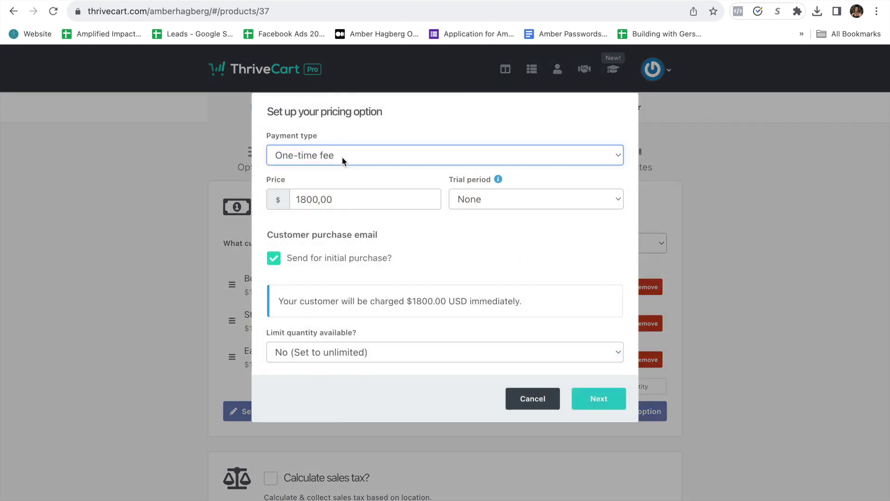
{"action": "left_click", "coordinate": [336, 157]}
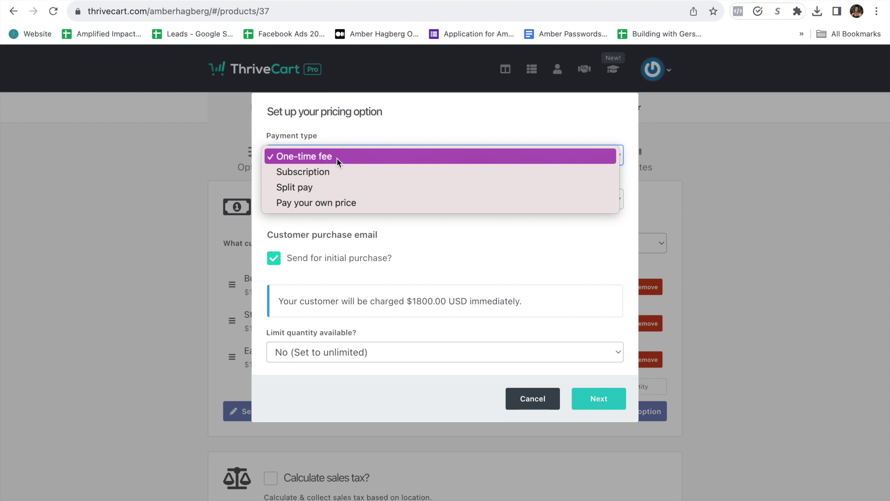
{"action": "left_click", "coordinate": [336, 157]}
{"action": "triple_click", "coordinate": [337, 200]}
{"action": "type", "text": "22000"}
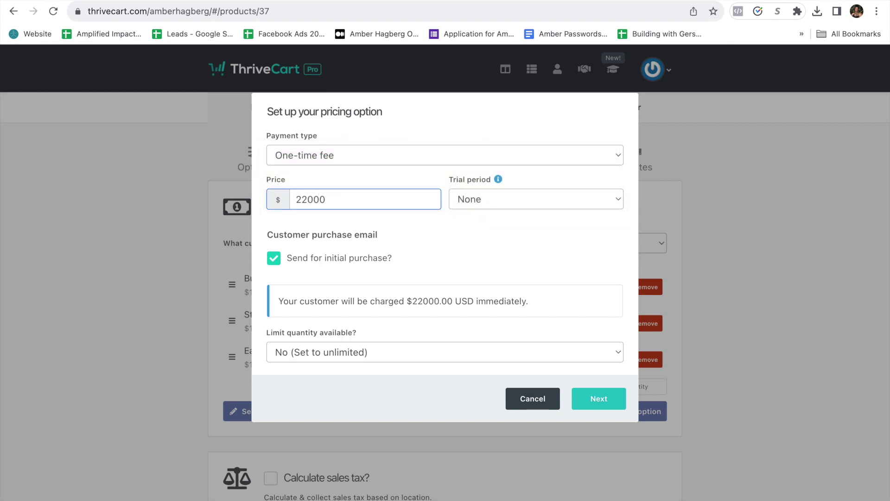
{"action": "key", "text": "BackSpace"}
Step: Limit Standard Room to 4, allow multiple purchases at once, and save it
{"action": "left_click", "coordinate": [362, 353]}
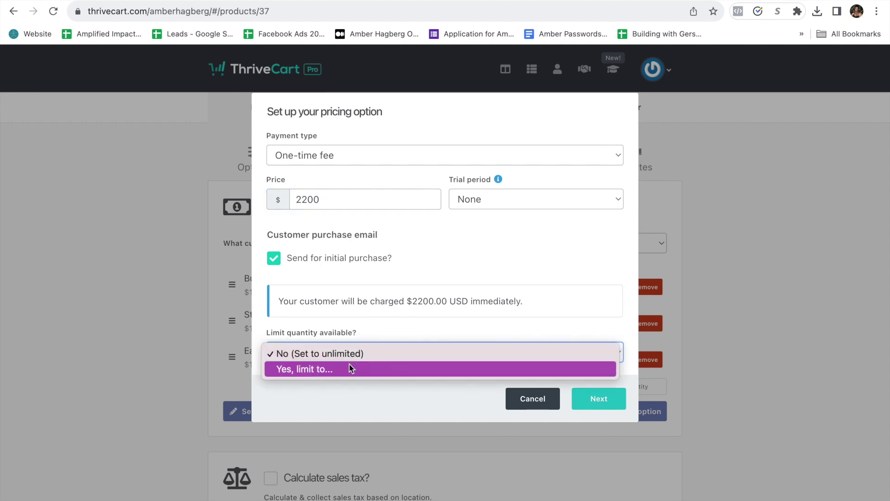
{"action": "left_click", "coordinate": [350, 366]}
{"action": "left_click", "coordinate": [479, 349]}
{"action": "type", "text": "4"}
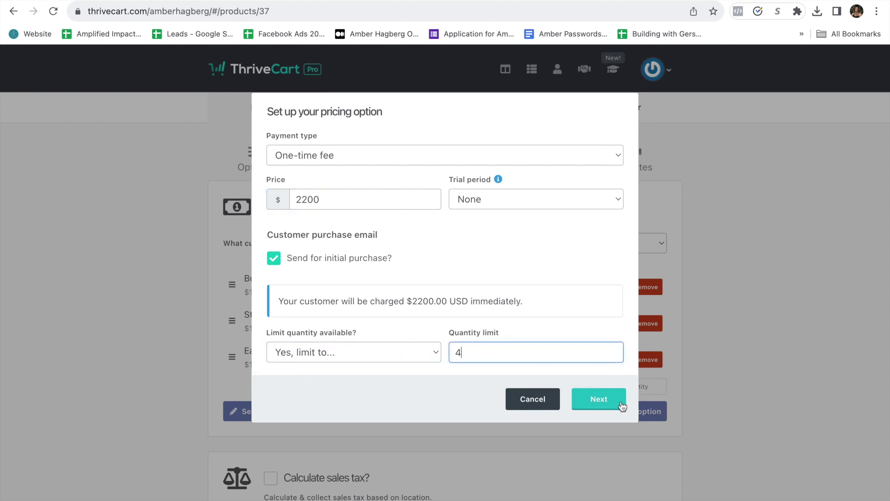
{"action": "left_click", "coordinate": [598, 400]}
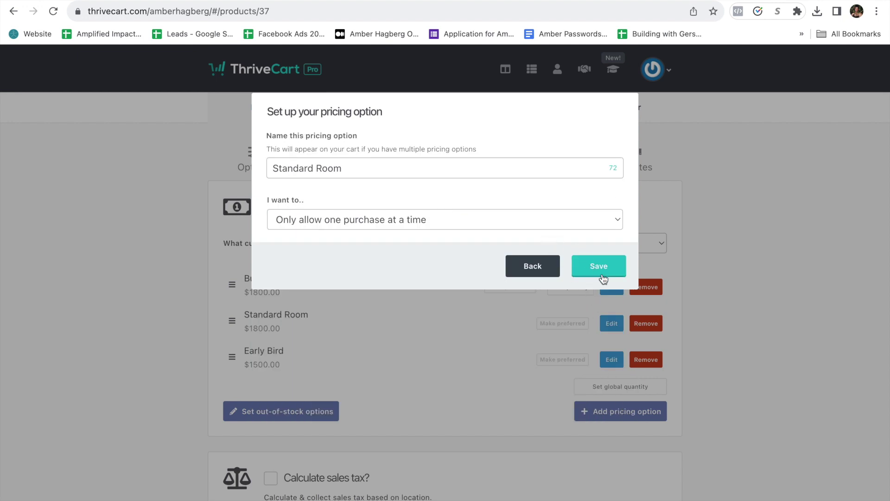
{"action": "left_click", "coordinate": [502, 219]}
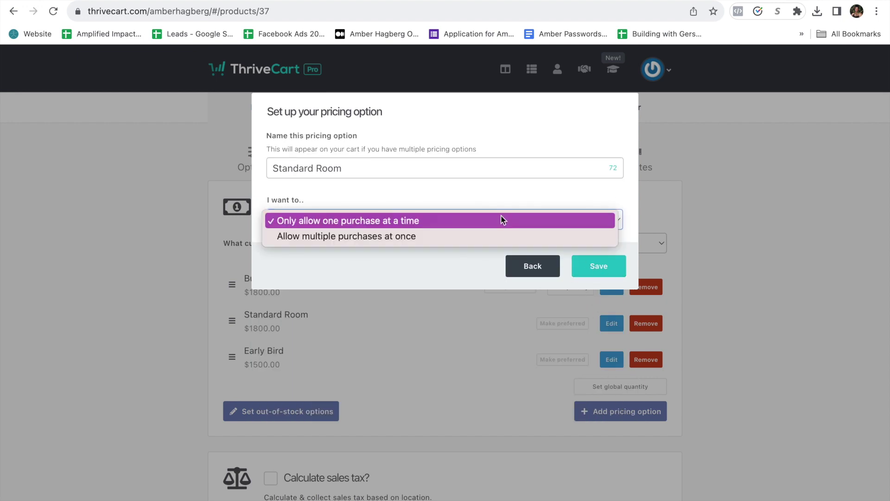
{"action": "left_click", "coordinate": [451, 238]}
{"action": "left_click", "coordinate": [592, 273]}
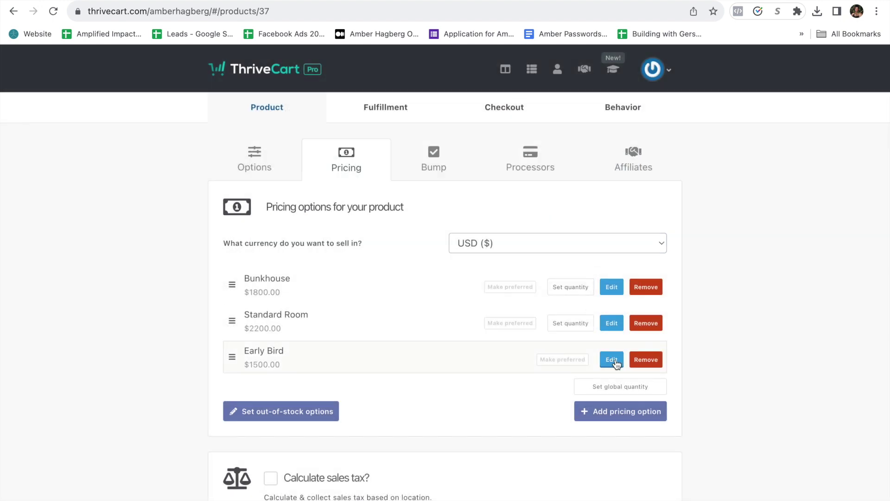
{"action": "left_click", "coordinate": [612, 359]}
Step: Make Early Bird a $300 monthly subscription limited to 5
{"action": "left_click", "coordinate": [360, 157]}
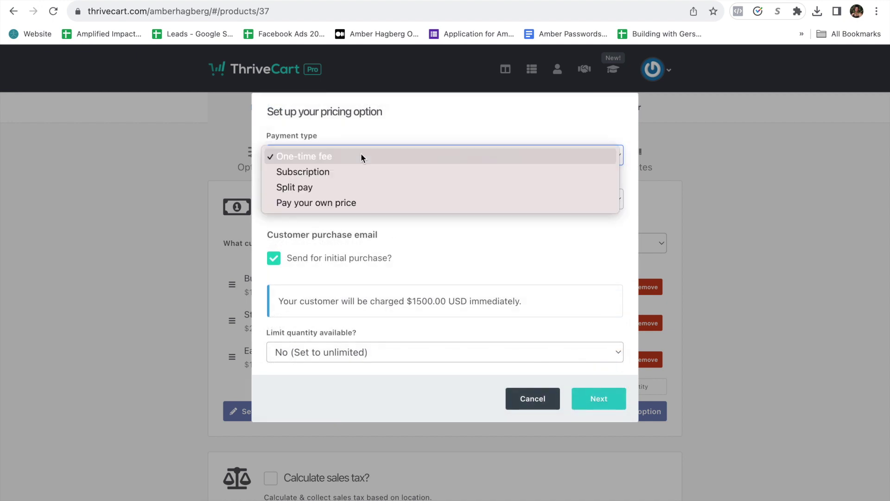
{"action": "left_click", "coordinate": [340, 166]}
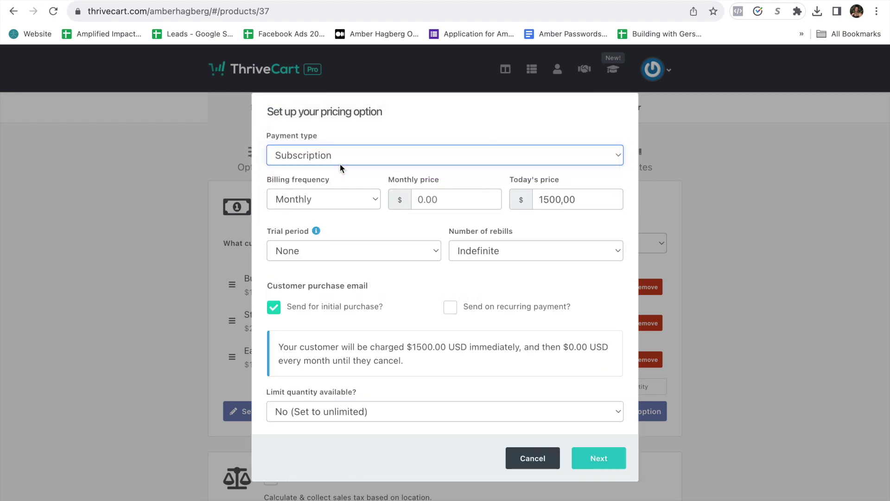
{"action": "left_click", "coordinate": [423, 199]}
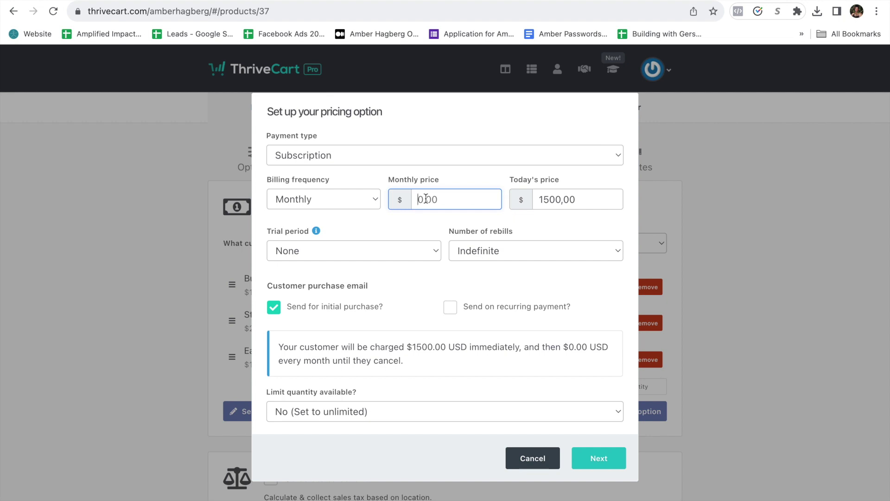
{"action": "type", "text": "300"}
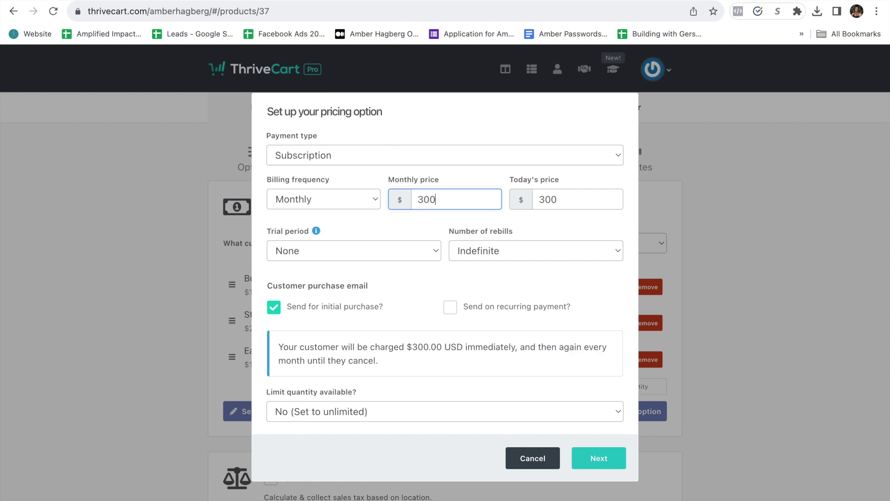
{"action": "key", "text": "BackSpace"}
{"action": "key", "text": "BackSpace"}
{"action": "type", "text": "25"}
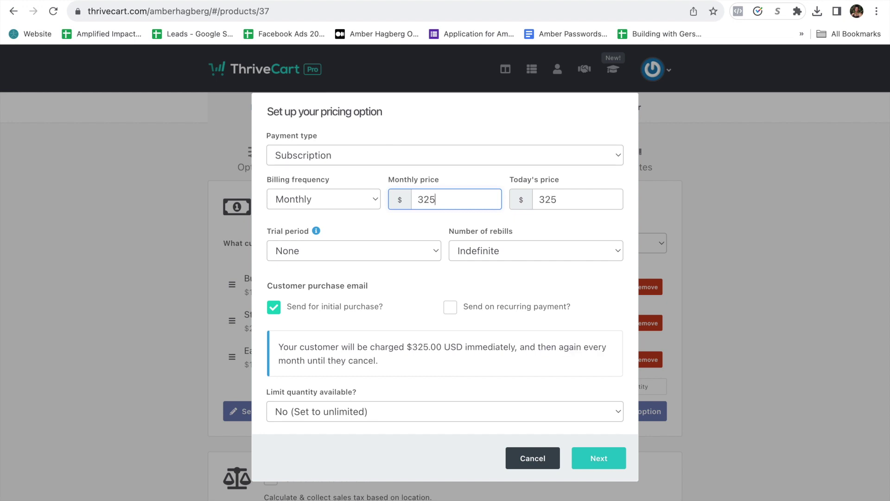
{"action": "left_click", "coordinate": [377, 412]}
{"action": "left_click", "coordinate": [367, 429]}
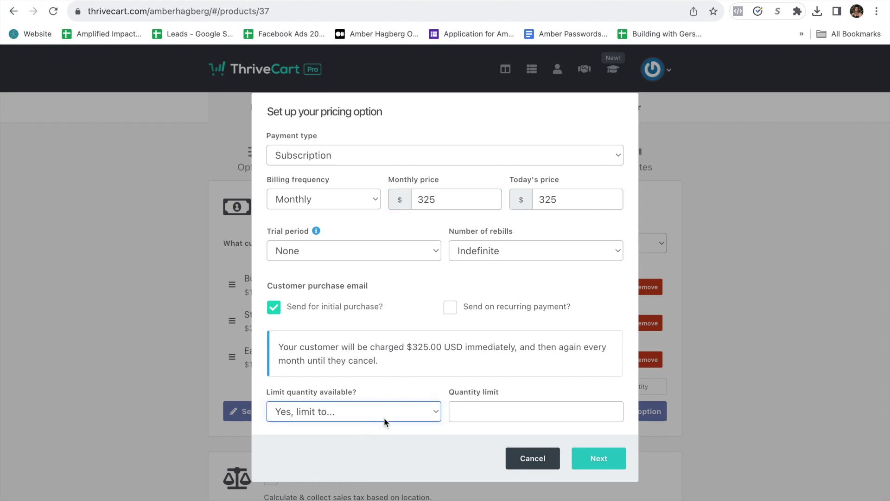
{"action": "left_click", "coordinate": [479, 408]}
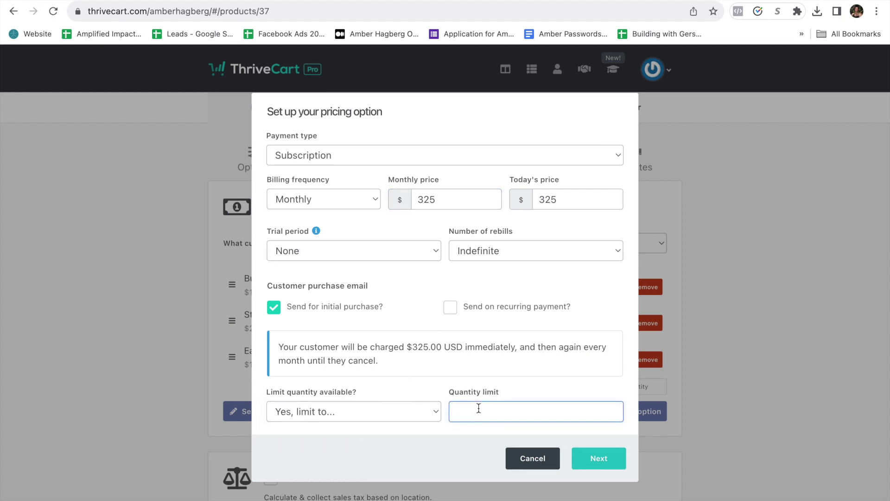
{"action": "type", "text": "5"}
{"action": "left_click", "coordinate": [435, 199]}
{"action": "double_click", "coordinate": [435, 200]}
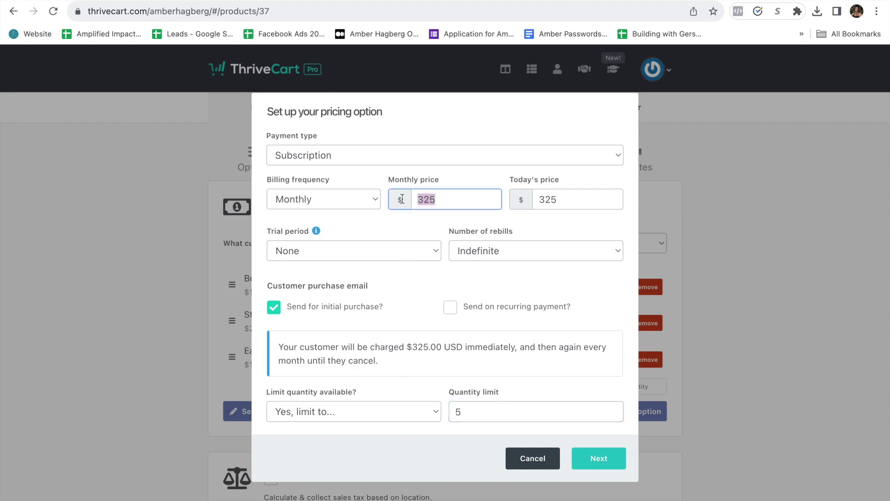
{"action": "type", "text": "300"}
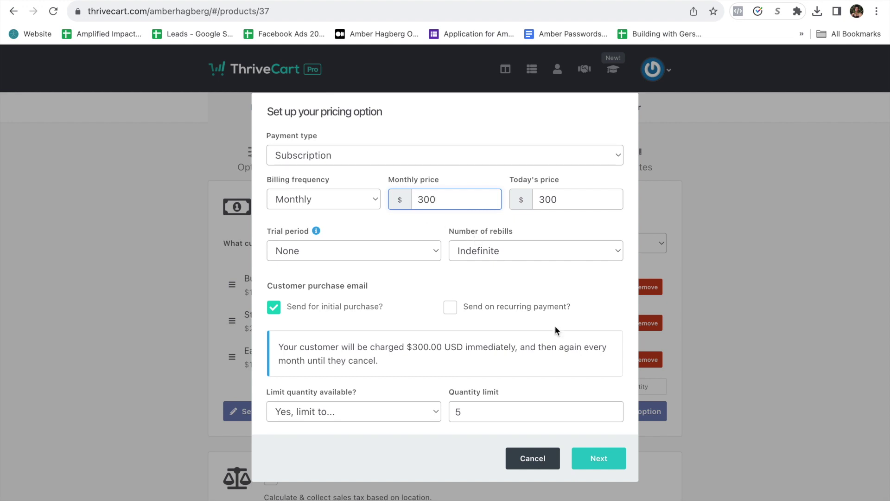
Step: Rename the option to 'Bunkhouse Payment Plan' and save it
{"action": "left_click", "coordinate": [593, 462]}
{"action": "triple_click", "coordinate": [307, 167]}
{"action": "type", "text": "BUNK"}
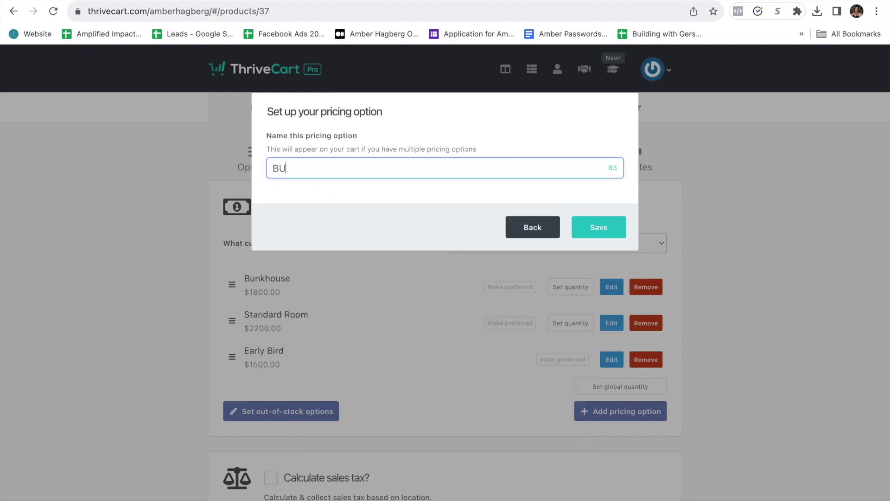
{"action": "key", "text": "BackSpace"}
{"action": "key", "text": "BackSpace"}
{"action": "key", "text": "BackSpace"}
{"action": "key", "text": "BackSpace"}
{"action": "type", "text": "BUnkh"}
{"action": "key", "text": "BackSpace"}
{"action": "key", "text": "BackSpace"}
{"action": "key", "text": "BackSpace"}
{"action": "key", "text": "BackSpace"}
{"action": "type", "text": "unkhouse Paypemn"}
{"action": "key", "text": "BackSpace"}
{"action": "key", "text": "BackSpace"}
{"action": "key", "text": "BackSpace"}
{"action": "key", "text": "BackSpace"}
{"action": "type", "text": "ment Plan"}
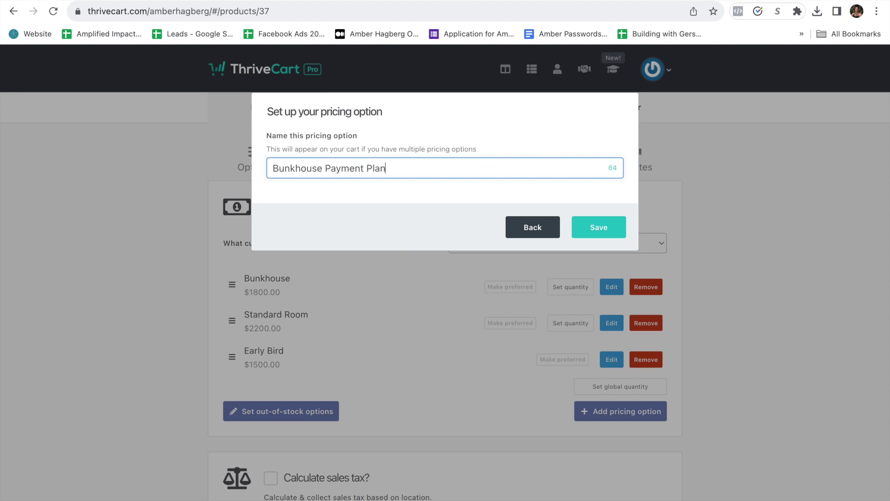
{"action": "left_click", "coordinate": [605, 226]}
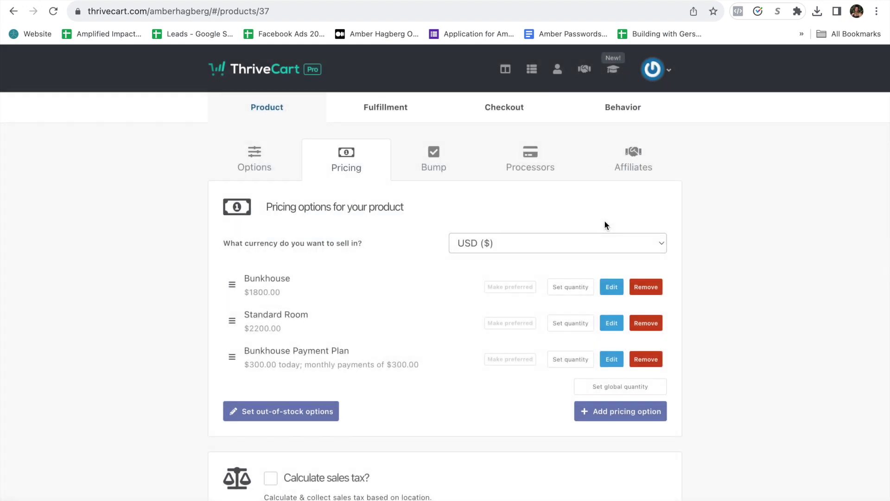
Step: Add a new subscription pricing option at $370 monthly, limited to 5
{"action": "left_click", "coordinate": [595, 414]}
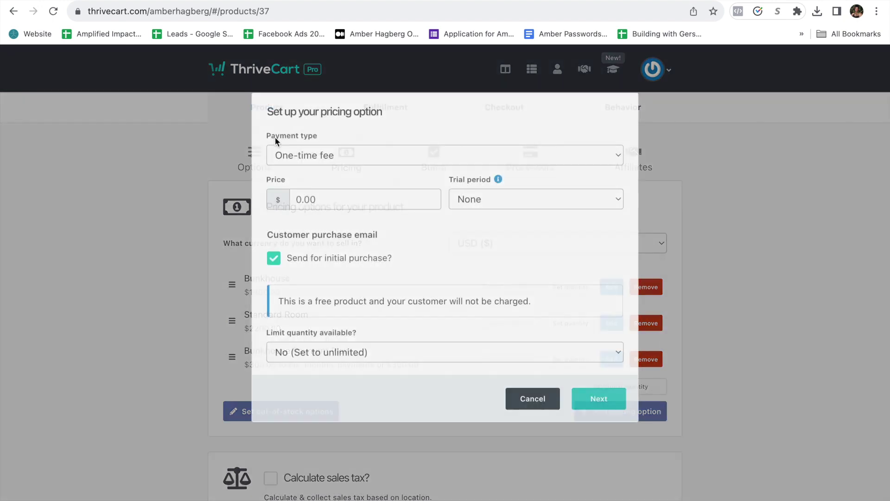
{"action": "left_click", "coordinate": [316, 154]}
{"action": "left_click", "coordinate": [316, 154]}
{"action": "left_click", "coordinate": [317, 153]}
{"action": "left_click", "coordinate": [318, 173]}
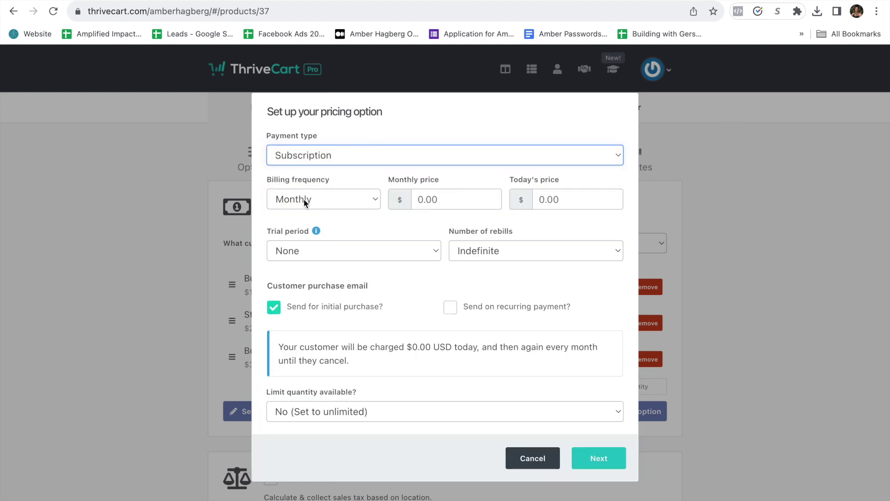
{"action": "left_click", "coordinate": [424, 204]}
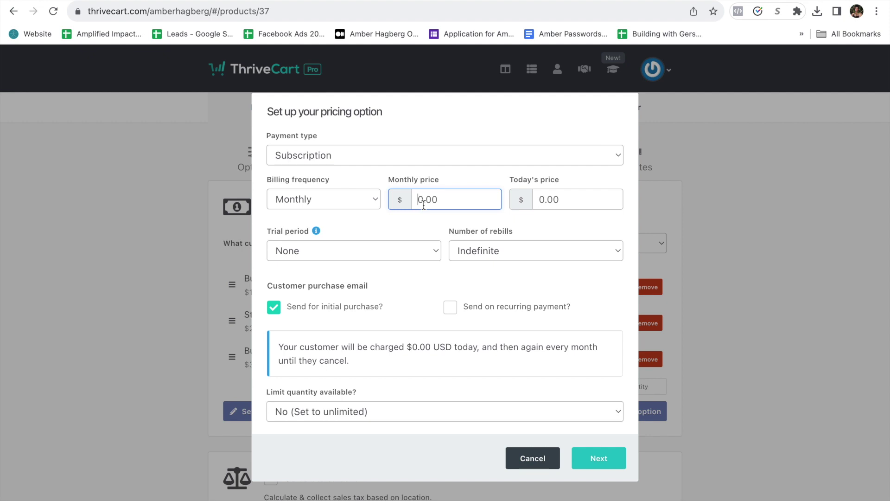
{"action": "type", "text": "3"}
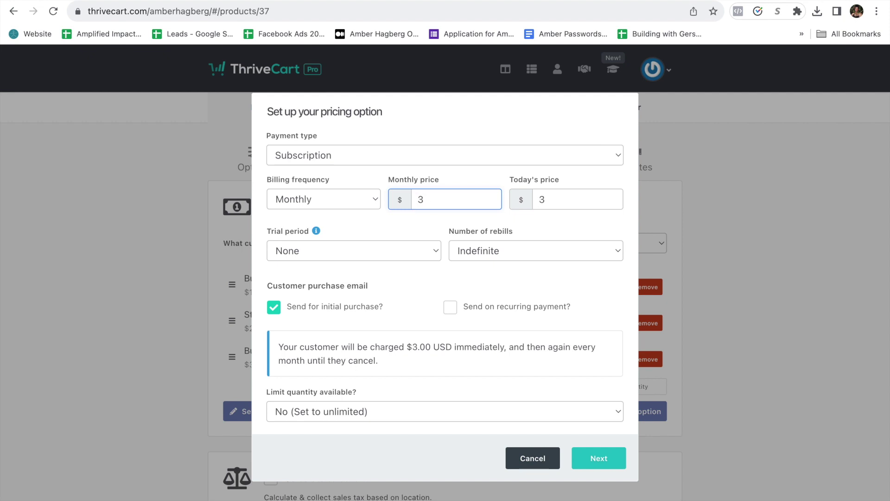
{"action": "type", "text": "70"}
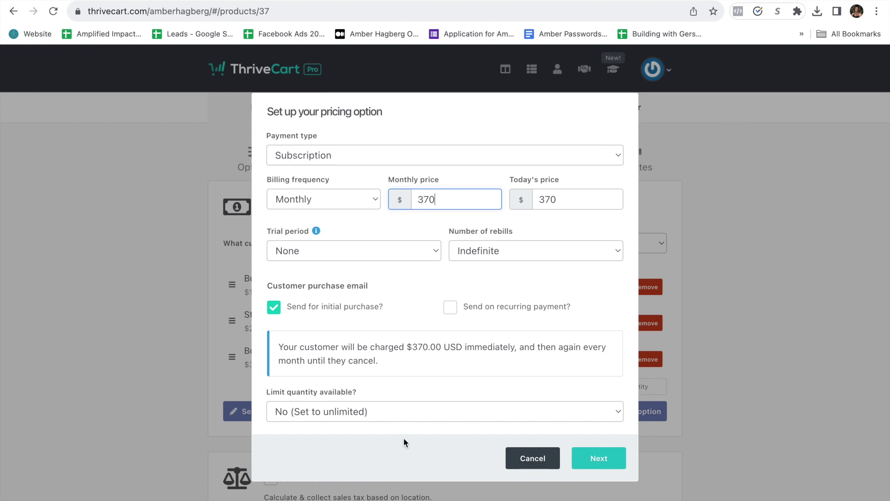
{"action": "left_click", "coordinate": [409, 412]}
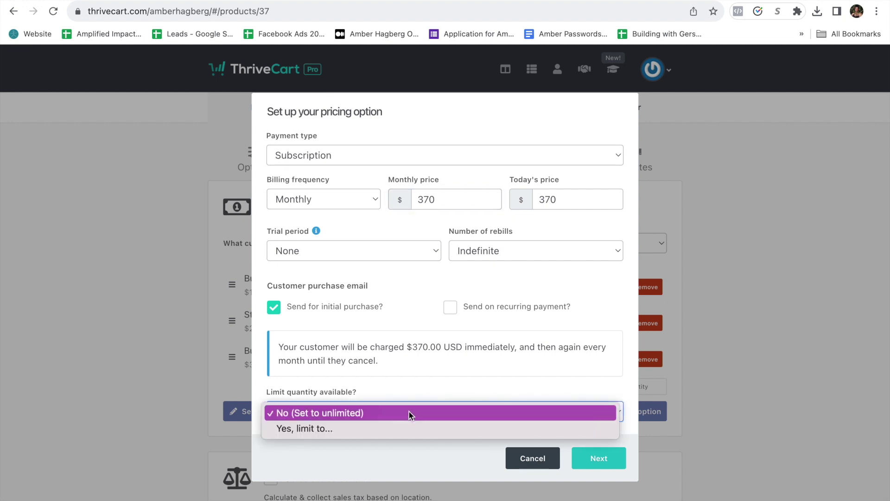
{"action": "left_click", "coordinate": [389, 429]}
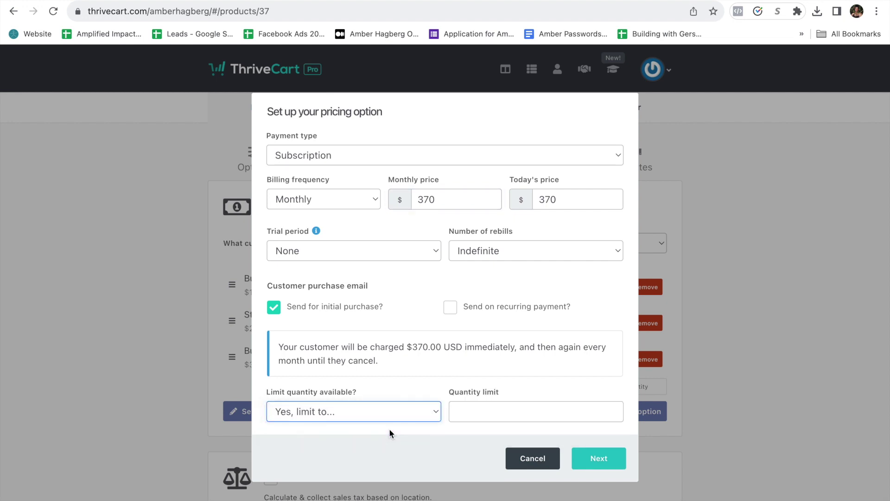
{"action": "left_click", "coordinate": [496, 407]}
{"action": "type", "text": "5"}
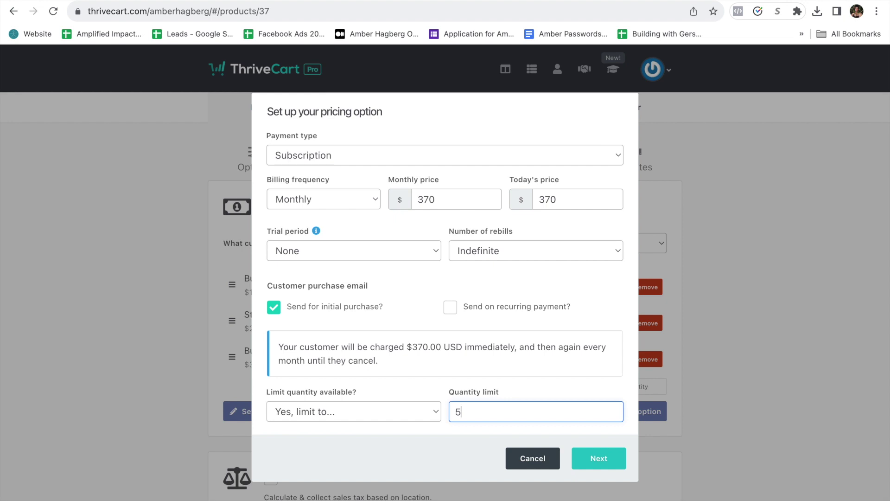
Step: Name the new option 'Standard Room Payment Plan' and save it
{"action": "left_click", "coordinate": [598, 458]}
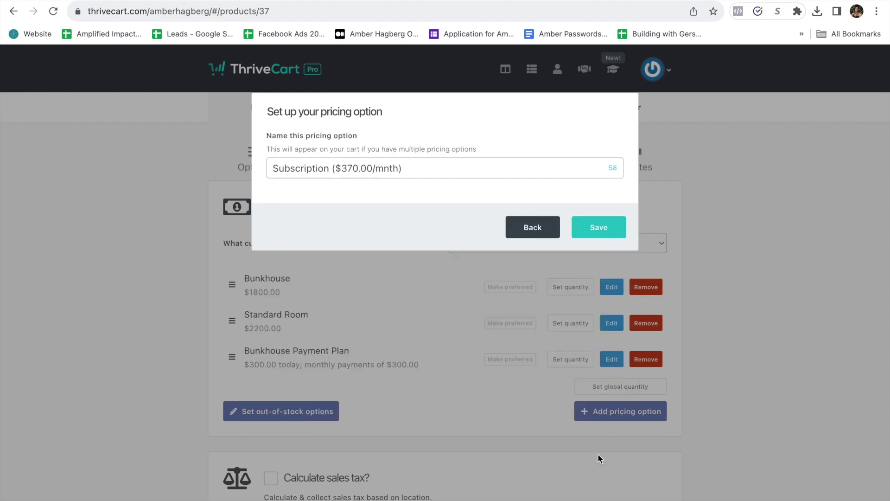
{"action": "left_click", "coordinate": [433, 175]}
{"action": "key", "text": "shift+Left"}
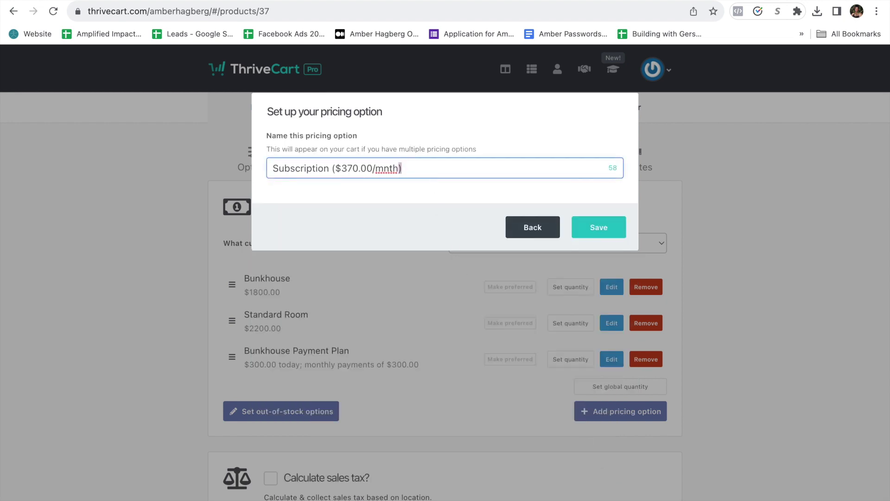
{"action": "type", "text": "S"}
{"action": "key", "text": "ctrl+a"}
{"action": "type", "text": "Standar"}
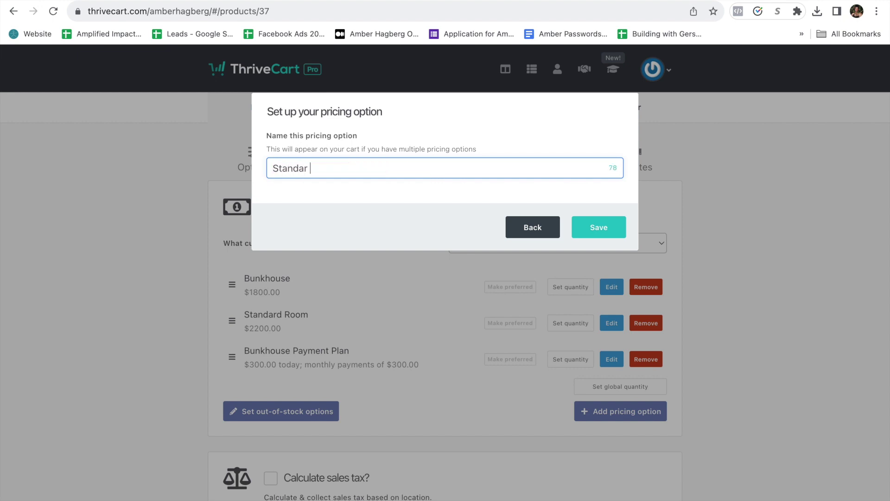
{"action": "key", "text": "BackSpace"}
{"action": "type", "text": "d Room Payment Plan"}
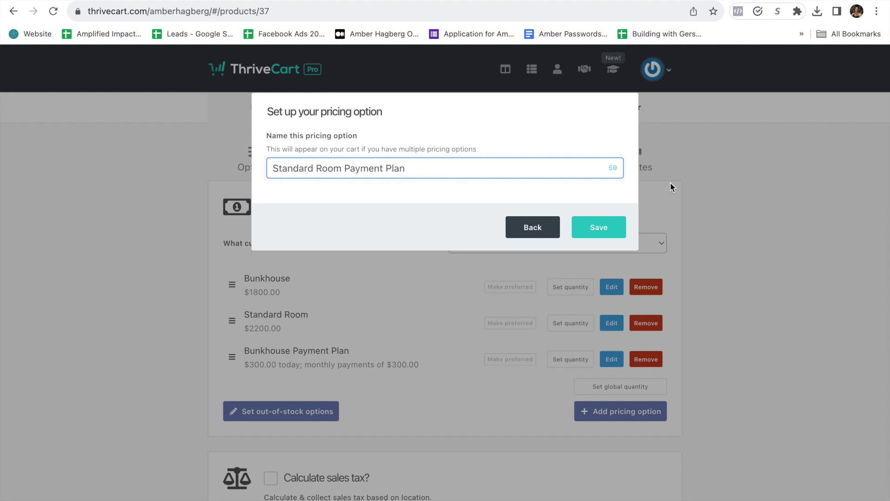
{"action": "left_click", "coordinate": [611, 233]}
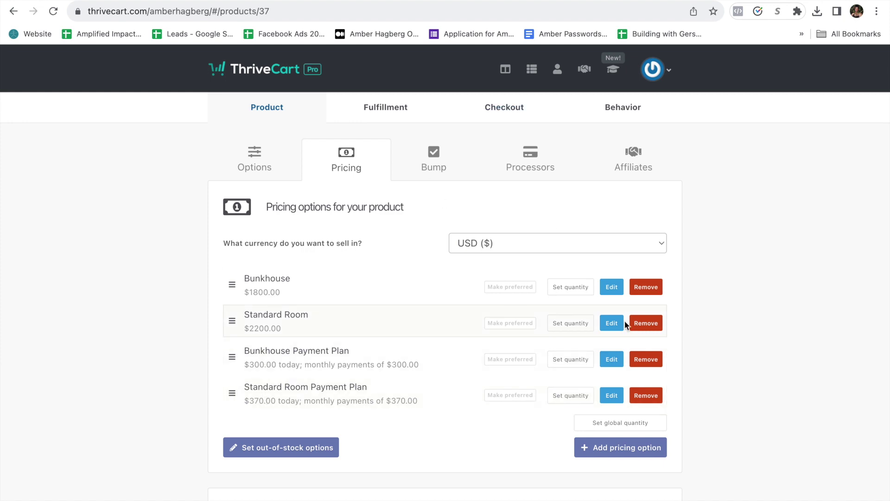
{"action": "left_click", "coordinate": [616, 448]}
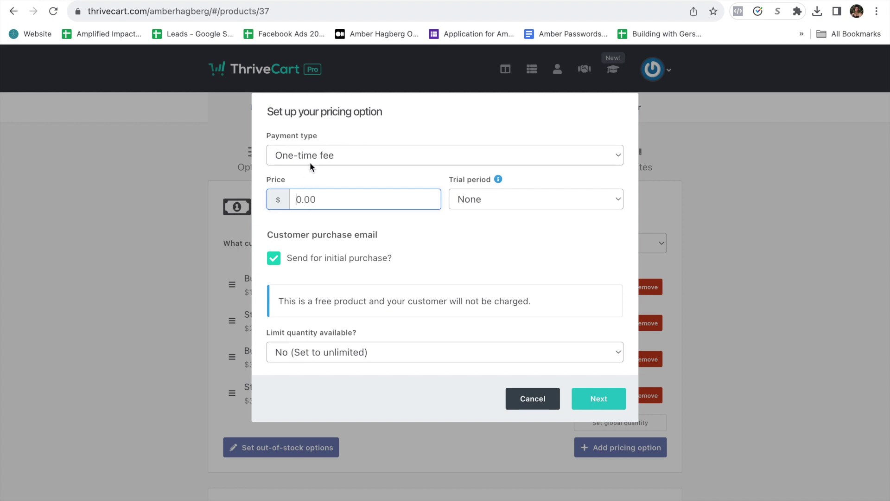
Step: Create a $500 one-time 'Non Refundable Deposit' option allowing multiple purchases, and save
{"action": "type", "text": "500"}
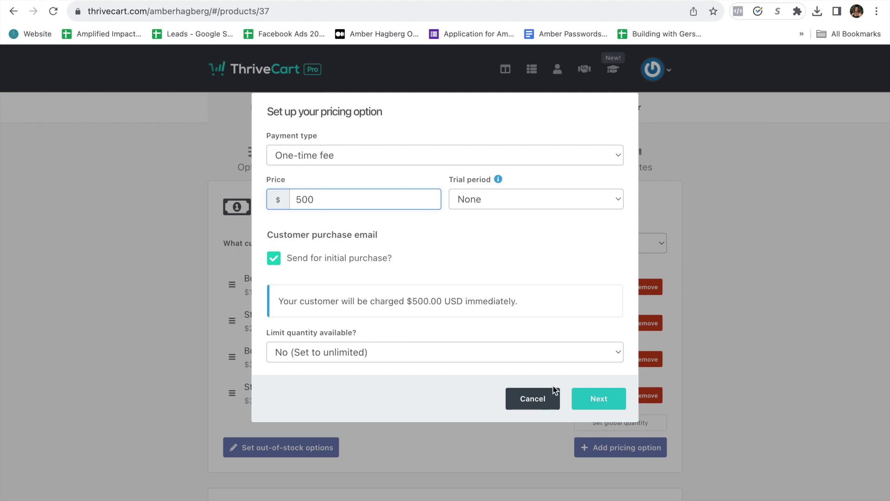
{"action": "left_click", "coordinate": [586, 394]}
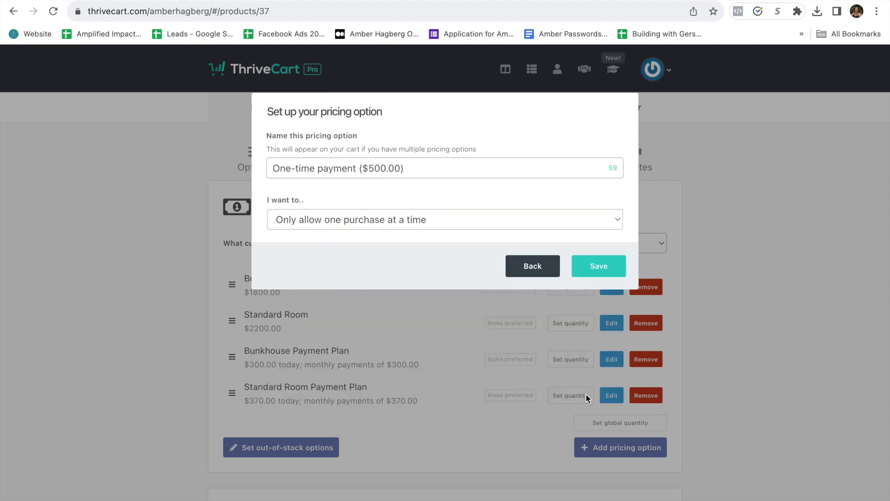
{"action": "left_click", "coordinate": [410, 220]}
{"action": "left_click", "coordinate": [396, 238]}
{"action": "triple_click", "coordinate": [377, 169]}
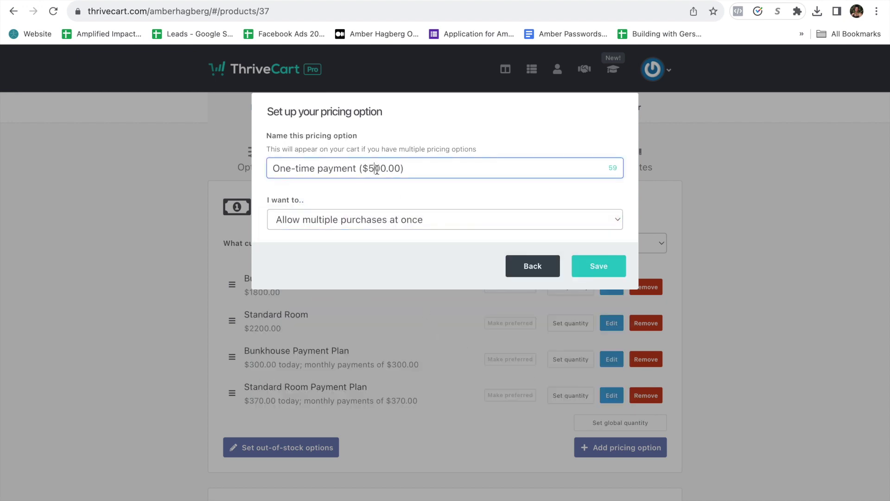
{"action": "type", "text": "Non REfun"}
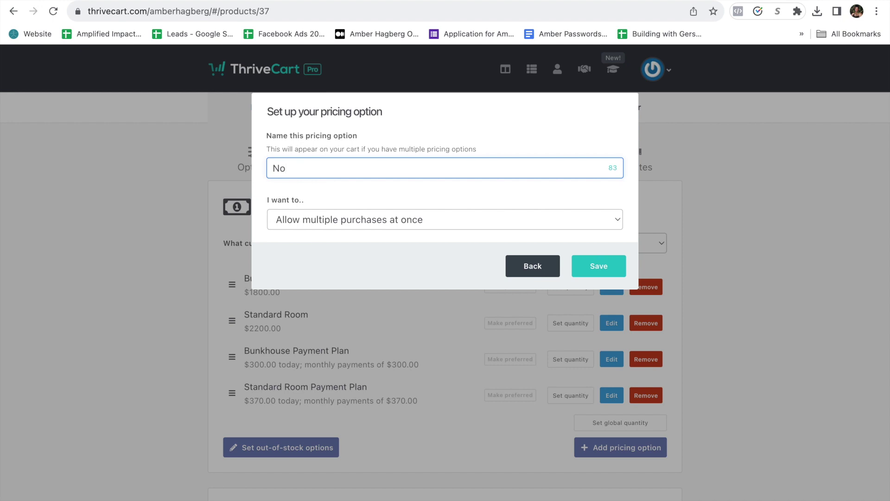
{"action": "key", "text": "BackSpace"}
{"action": "key", "text": "BackSpace"}
{"action": "key", "text": "BackSpace"}
{"action": "key", "text": "BackSpace"}
{"action": "type", "text": "efundable Deposit"}
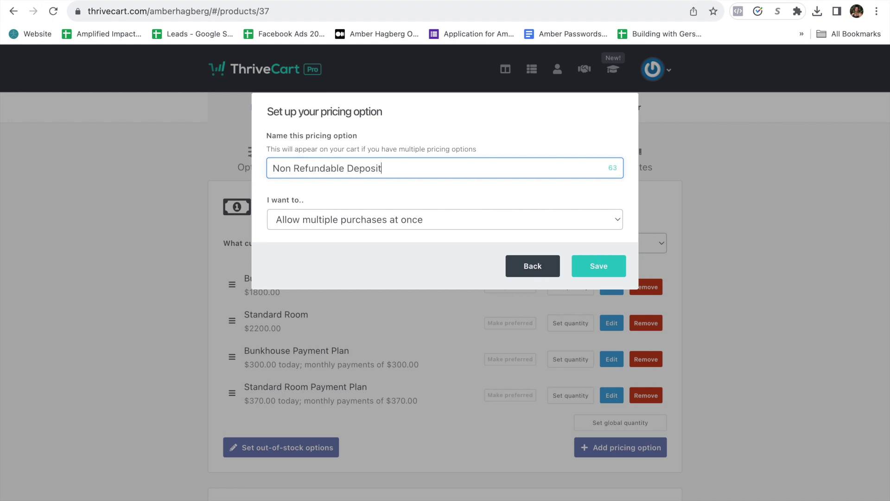
{"action": "left_click", "coordinate": [610, 272]}
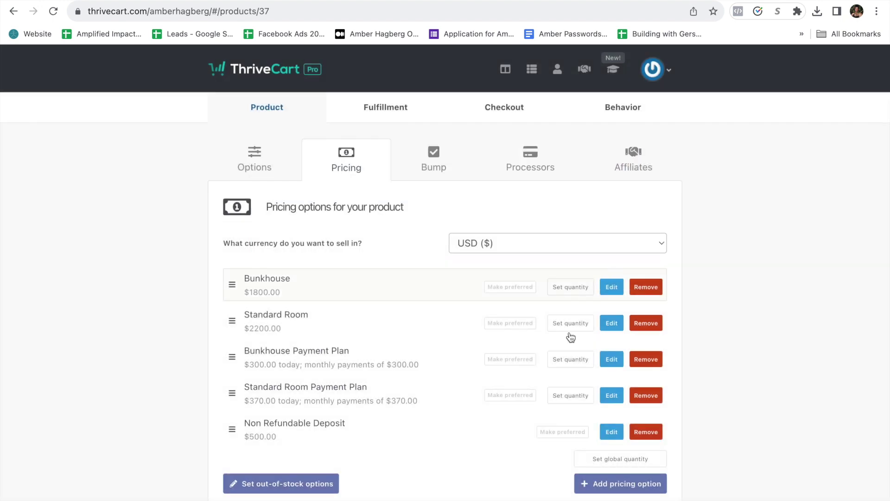
Step: Move Non Refundable Deposit to the top and Bunkhouse Payment Plan directly after Bunkhouse
{"action": "left_click_drag", "start_coordinate": [234, 427], "coordinate": [233, 262]}
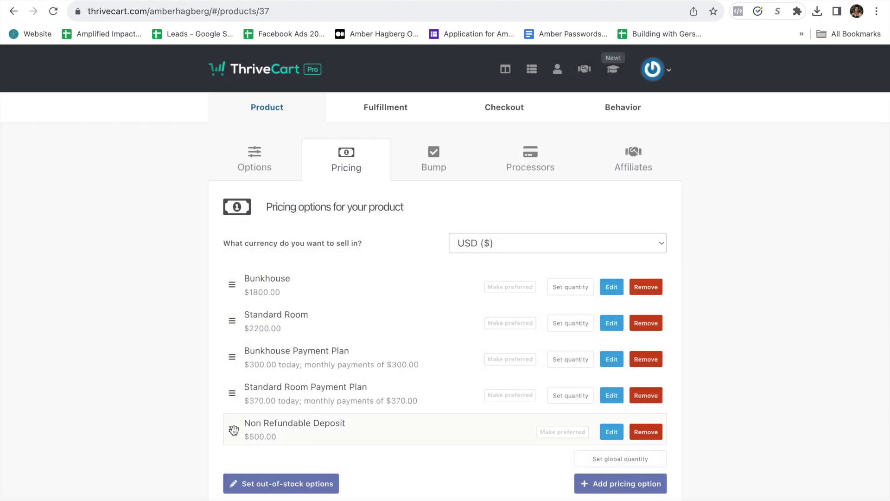
{"action": "left_click_drag", "start_coordinate": [231, 428], "coordinate": [246, 289]}
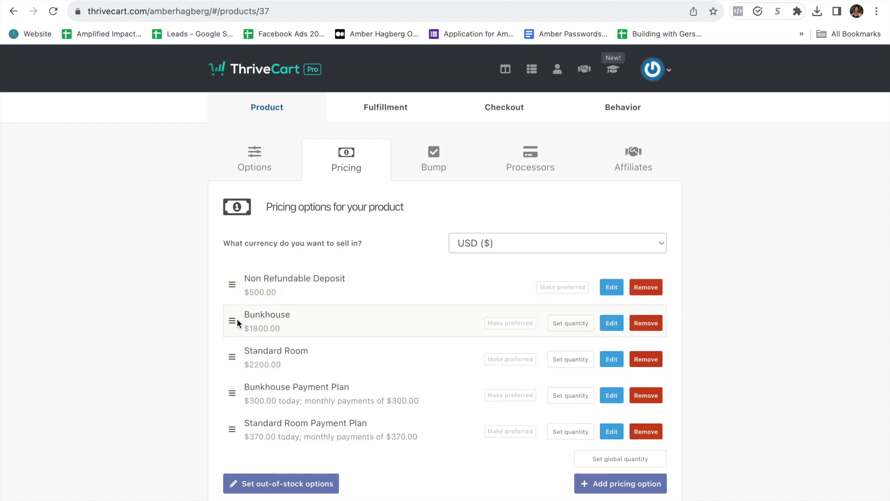
{"action": "left_click_drag", "start_coordinate": [231, 396], "coordinate": [235, 327]}
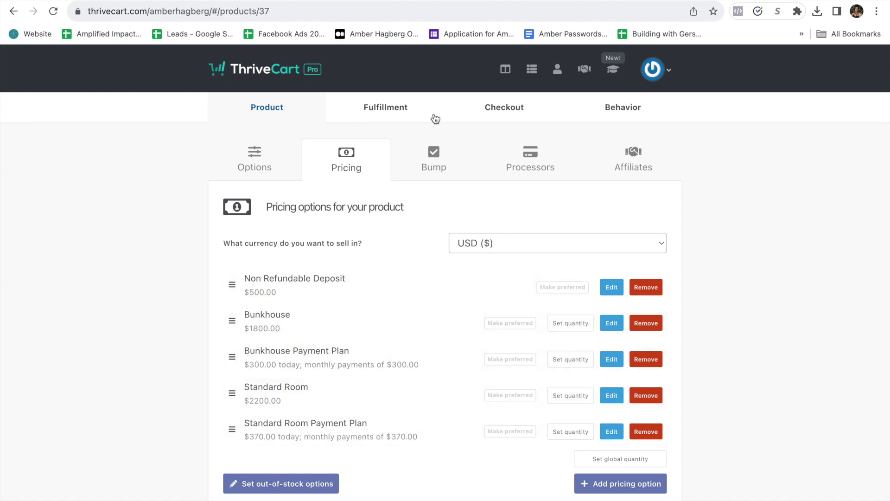
Step: Untick the bump offer option in the Bump settings, then review the payment processors
{"action": "left_click", "coordinate": [434, 160]}
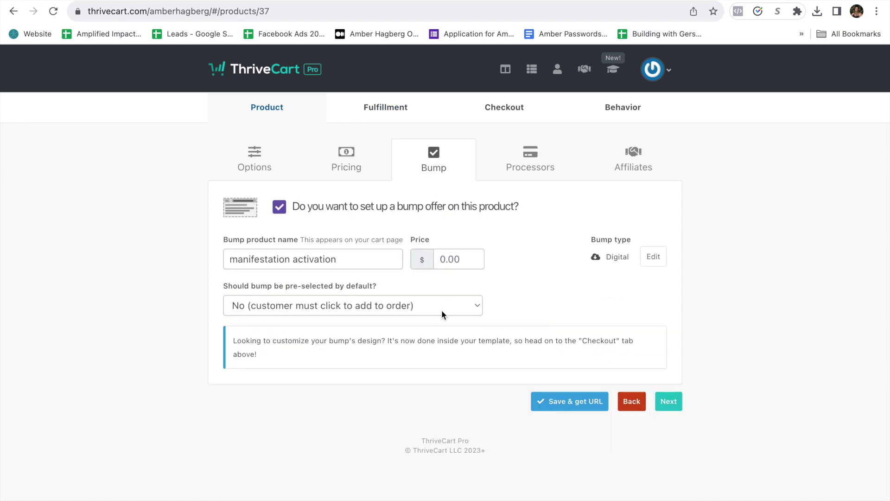
{"action": "left_click", "coordinate": [279, 207]}
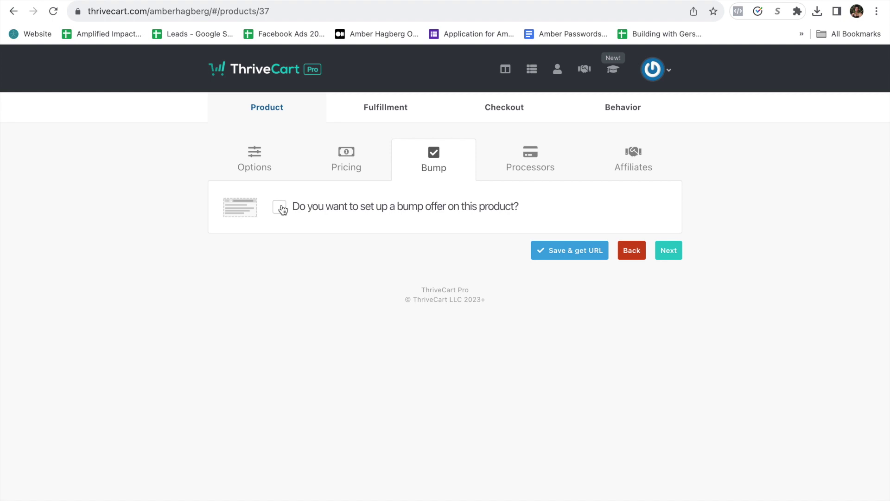
{"action": "left_click", "coordinate": [280, 208]}
{"action": "left_click", "coordinate": [482, 259]}
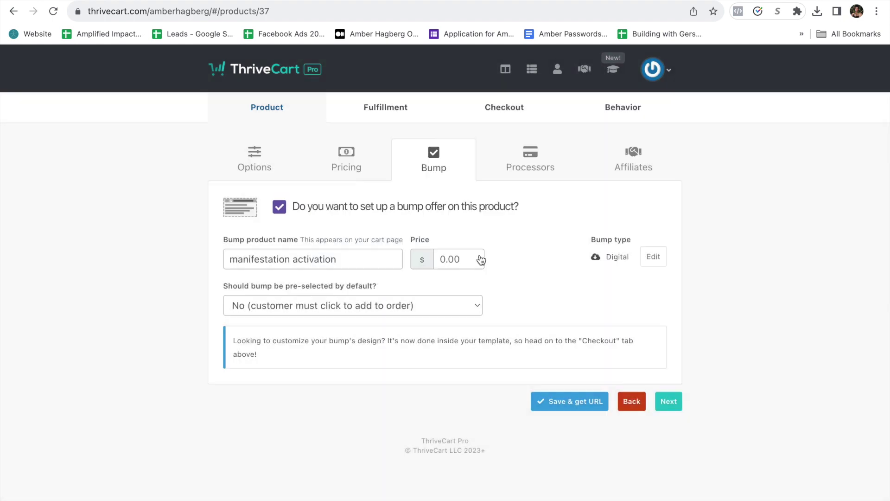
{"action": "left_click", "coordinate": [280, 212]}
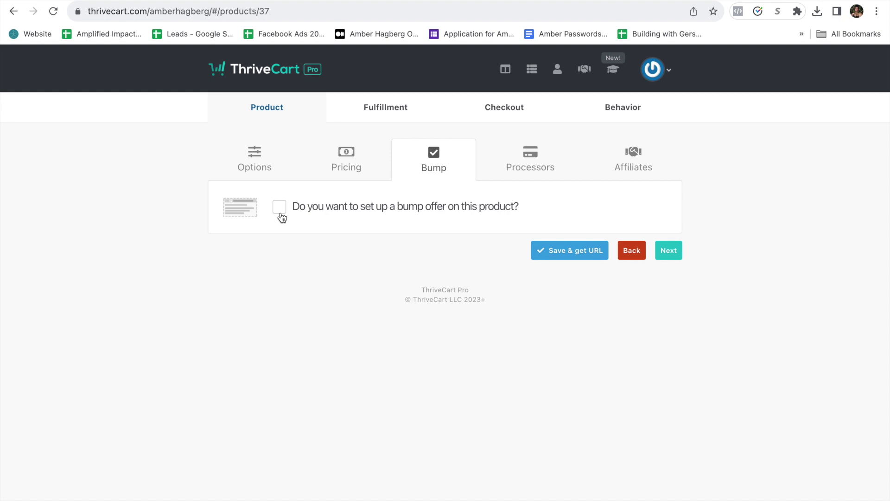
{"action": "left_click", "coordinate": [538, 156]}
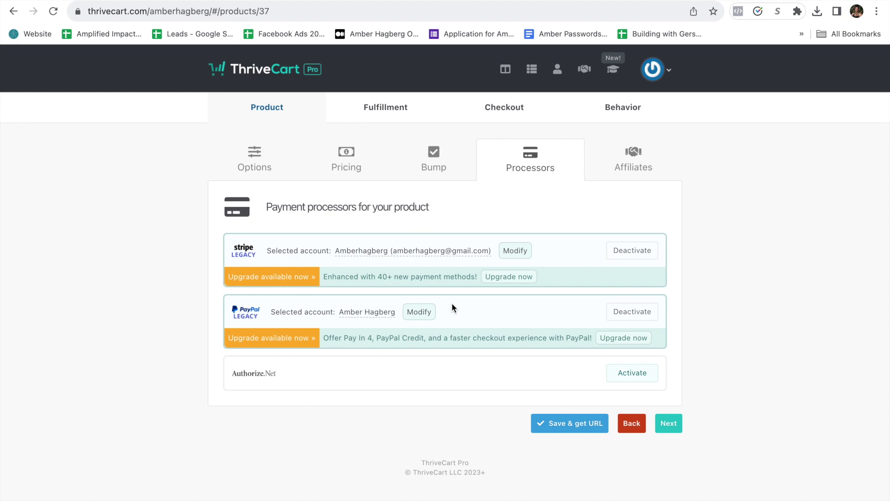
Step: Open the product's Affiliates settings, where affiliate promotion is not enabled
{"action": "left_click", "coordinate": [630, 168]}
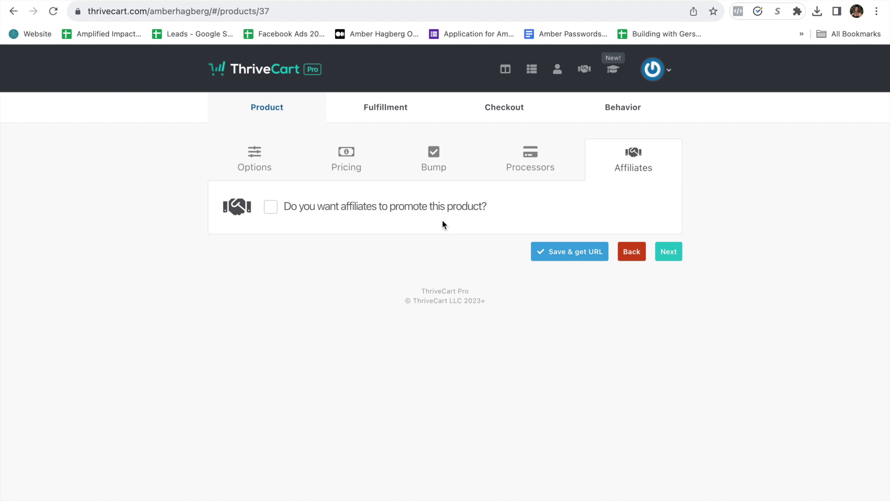
Step: Try enabling affiliates and dismiss the cookie warning; affiliates stay disabled until PayPal is authorized
{"action": "left_click", "coordinate": [270, 208]}
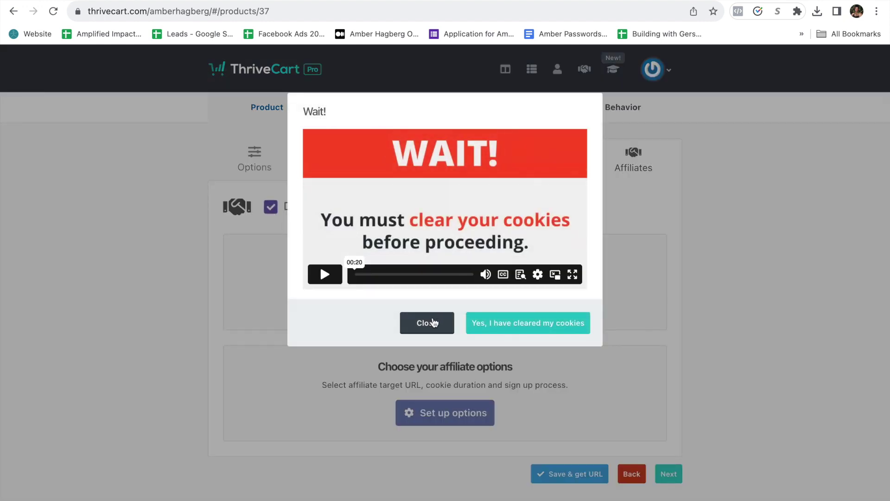
{"action": "left_click", "coordinate": [433, 319]}
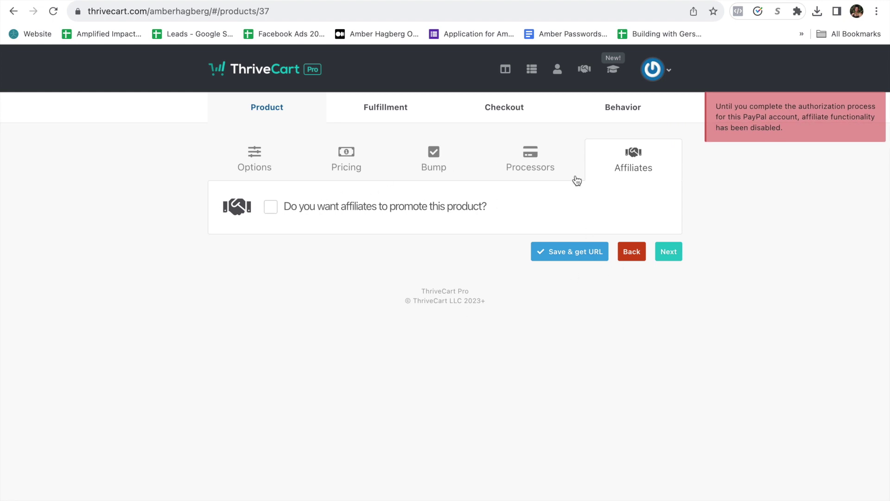
{"action": "left_click", "coordinate": [365, 106]}
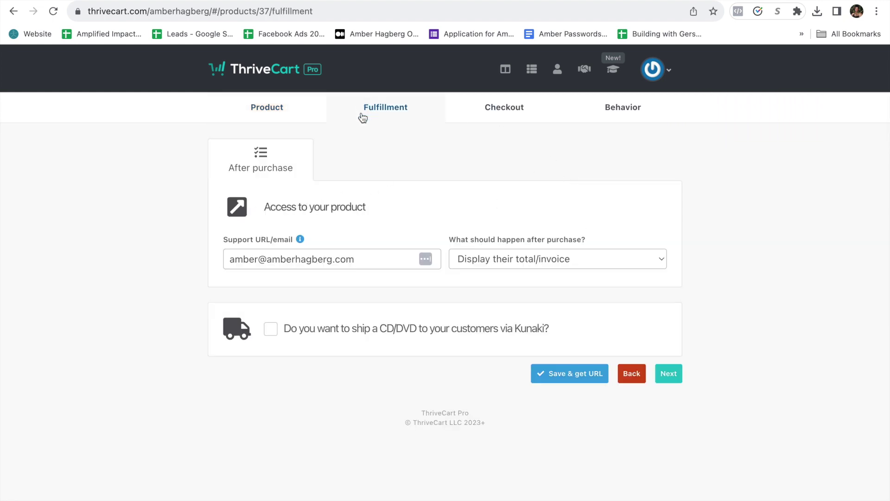
Step: Keep the after-purchase action set to 'Display their total/invoice'
{"action": "left_click", "coordinate": [487, 263]}
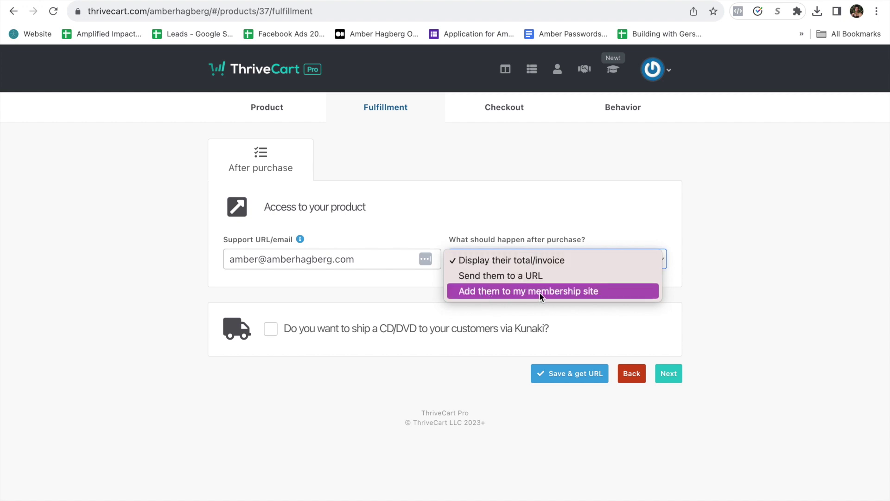
{"action": "left_click", "coordinate": [528, 261]}
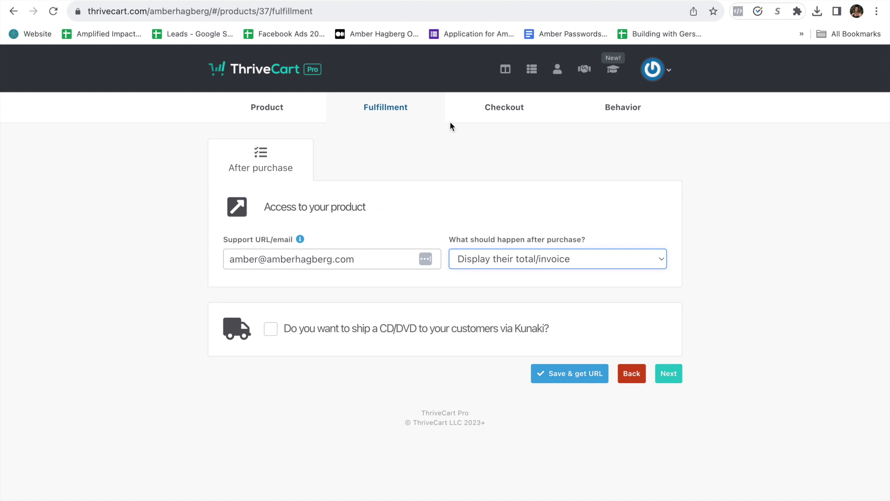
Step: Go to the checkout's Behavior settings and start a new behavior rule
{"action": "left_click", "coordinate": [489, 111]}
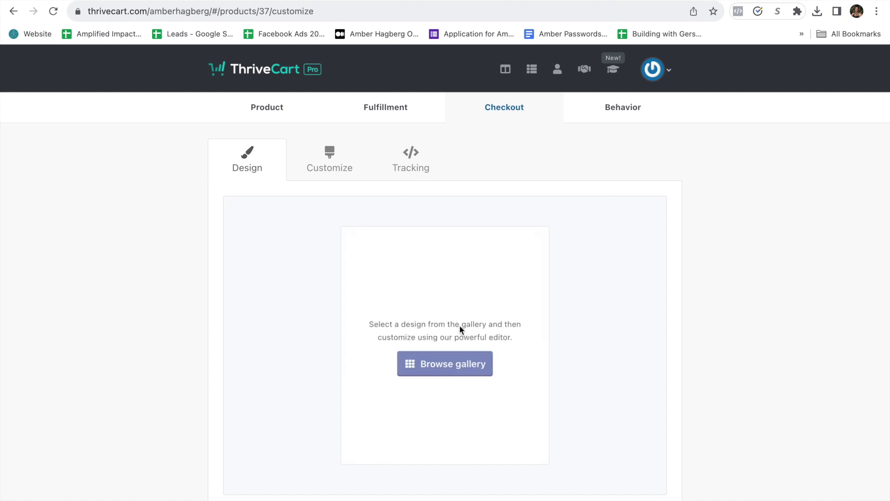
{"action": "left_click", "coordinate": [623, 110]}
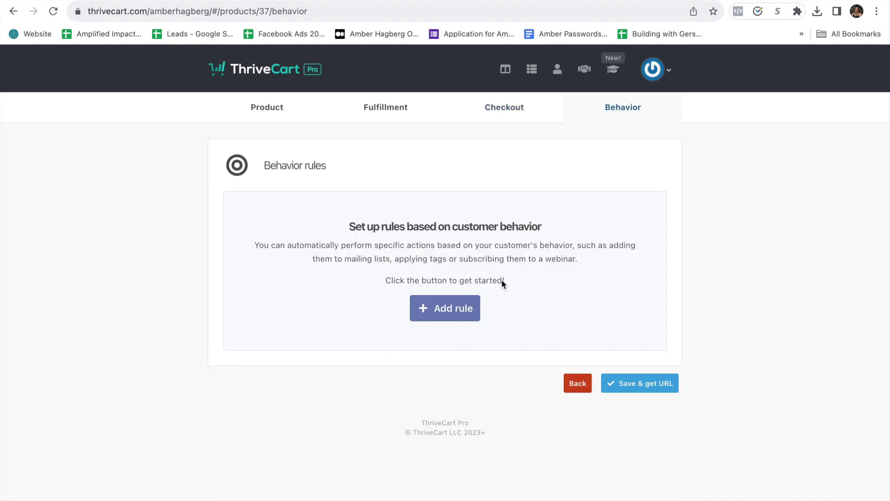
{"action": "left_click", "coordinate": [443, 312]}
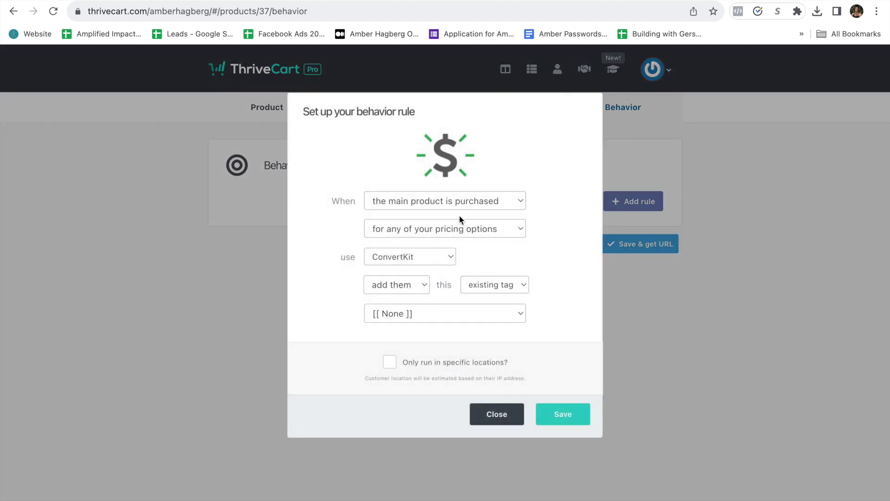
Step: Set the rule to add buyers via ConvertKit when the main product is purchased, any pricing option
{"action": "left_click", "coordinate": [469, 202]}
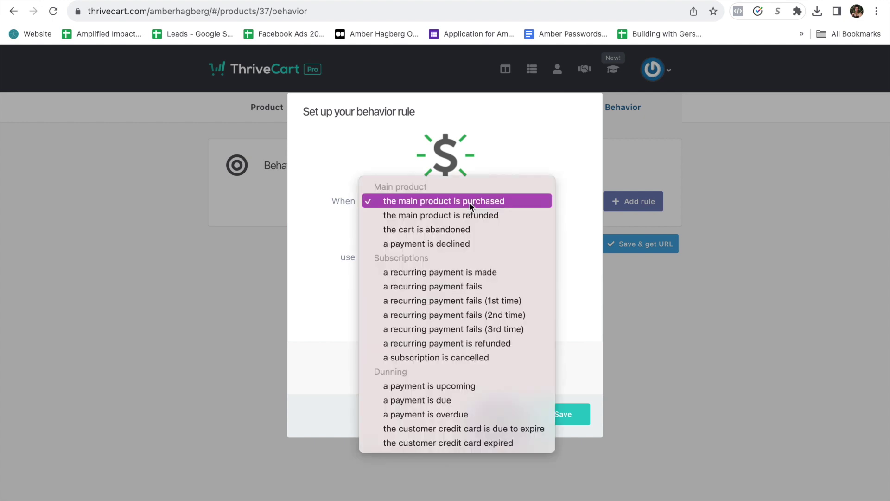
{"action": "left_click", "coordinate": [469, 202]}
{"action": "left_click", "coordinate": [457, 228]}
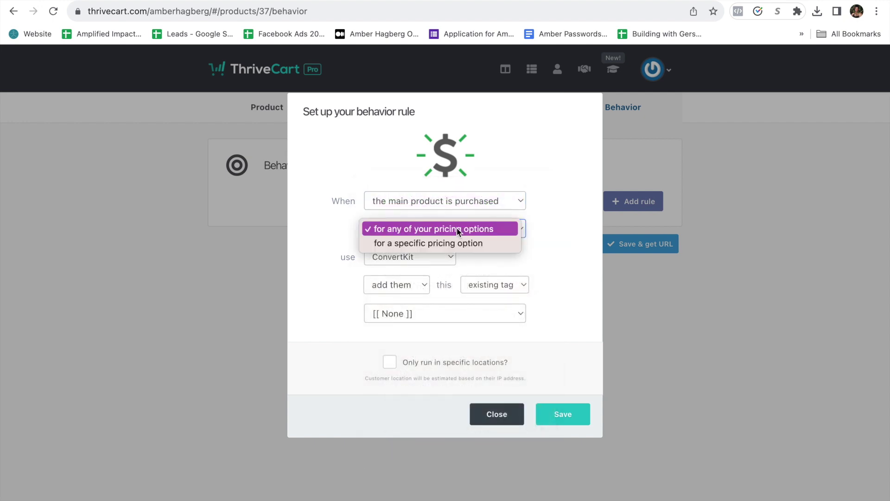
{"action": "left_click", "coordinate": [457, 228]}
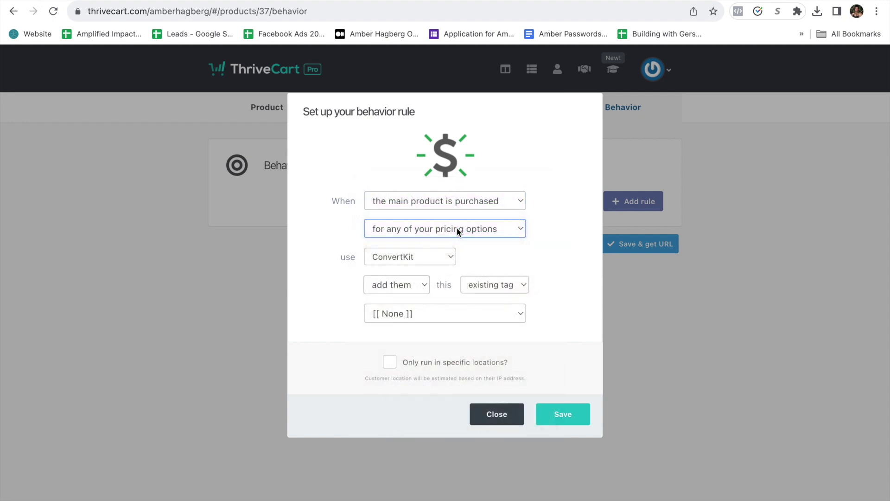
{"action": "left_click", "coordinate": [408, 256]}
{"action": "left_click", "coordinate": [408, 256]}
{"action": "left_click", "coordinate": [404, 286]}
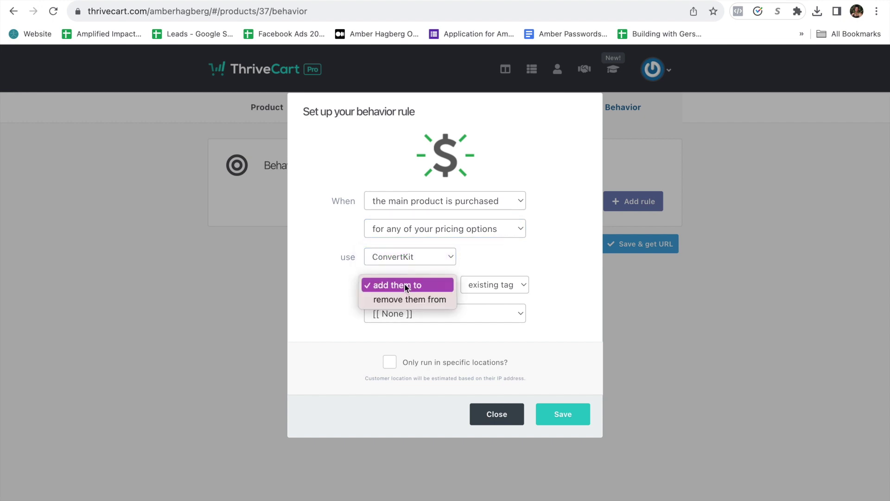
{"action": "left_click", "coordinate": [405, 286]}
Step: Target the ConvertKit sequence 'December Retreat 2023' and save the rule
{"action": "left_click", "coordinate": [516, 285]}
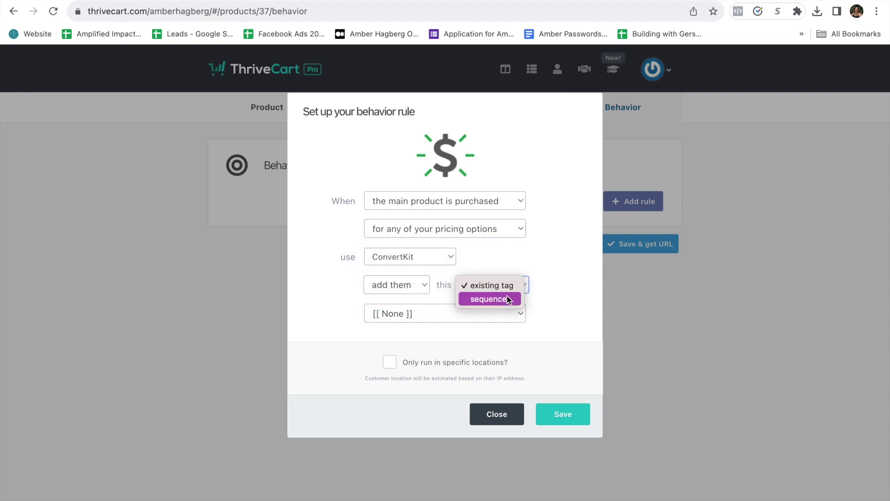
{"action": "key", "text": "Escape"}
{"action": "left_click", "coordinate": [520, 314]}
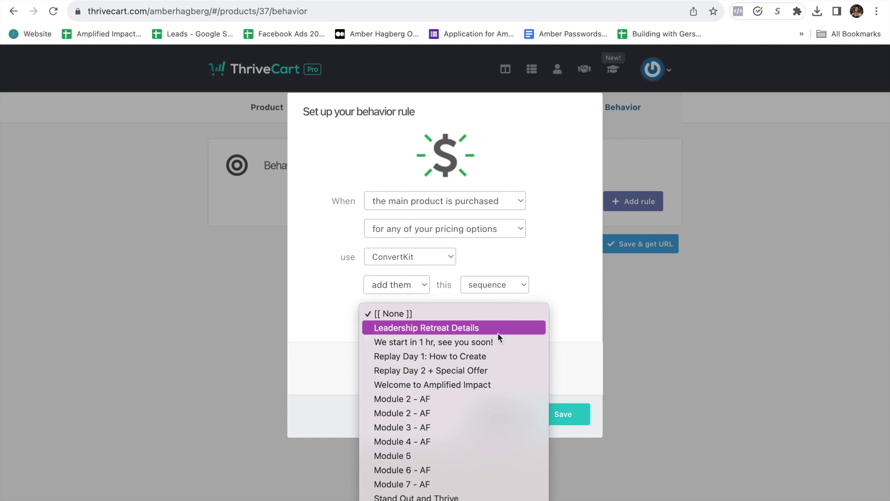
{"action": "scroll", "coordinate": [473, 418], "scroll_direction": "down", "scroll_amount": 10}
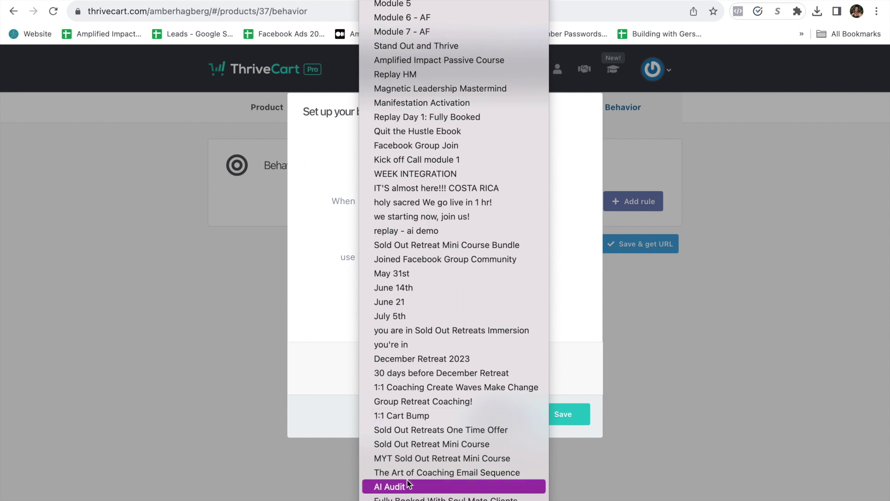
{"action": "left_click", "coordinate": [426, 361]}
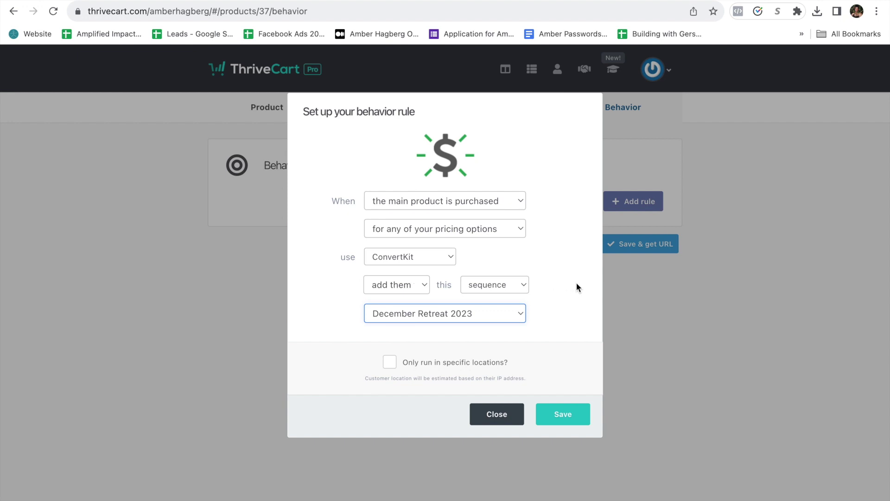
{"action": "left_click", "coordinate": [568, 423]}
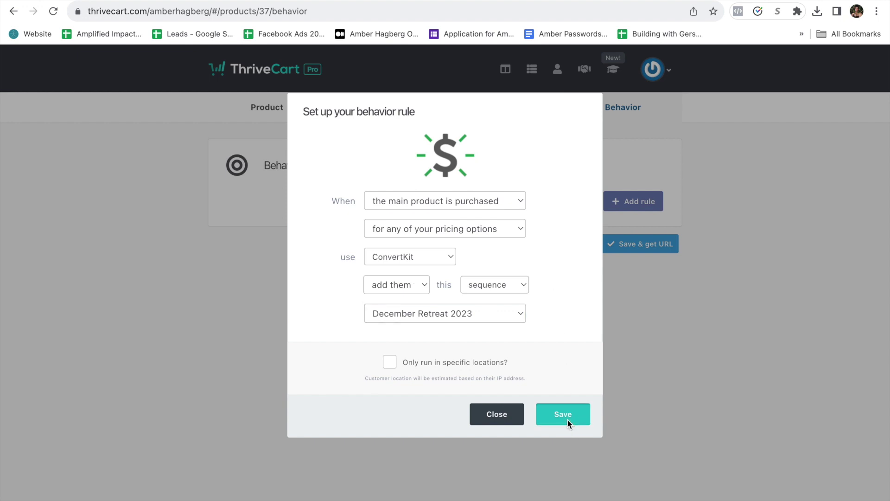
{"action": "left_click", "coordinate": [622, 242]}
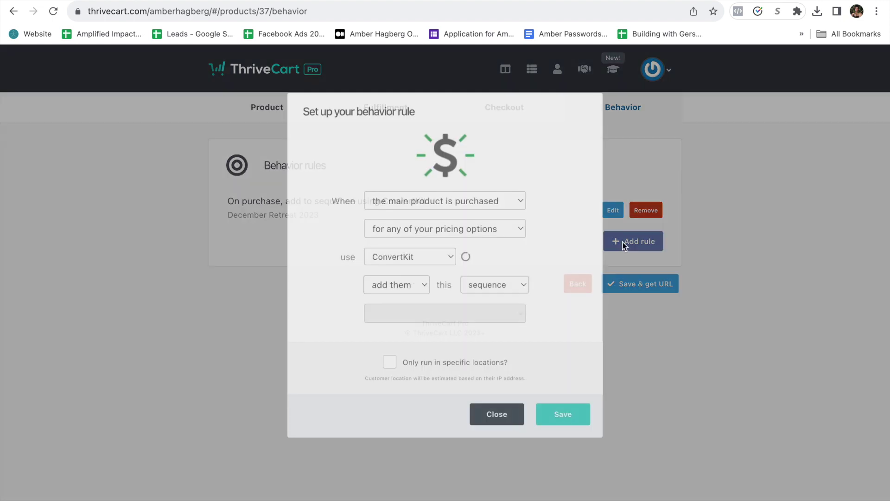
{"action": "left_click", "coordinate": [395, 284]}
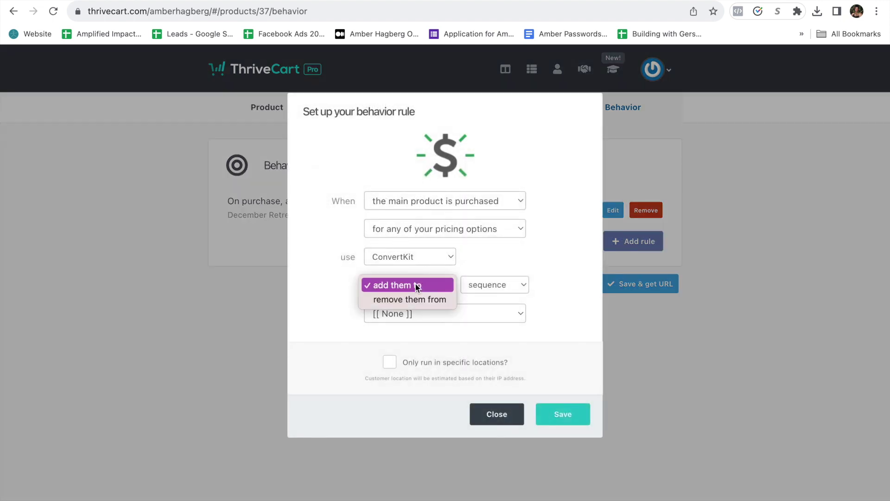
{"action": "left_click", "coordinate": [526, 287]}
{"action": "left_click", "coordinate": [521, 286]}
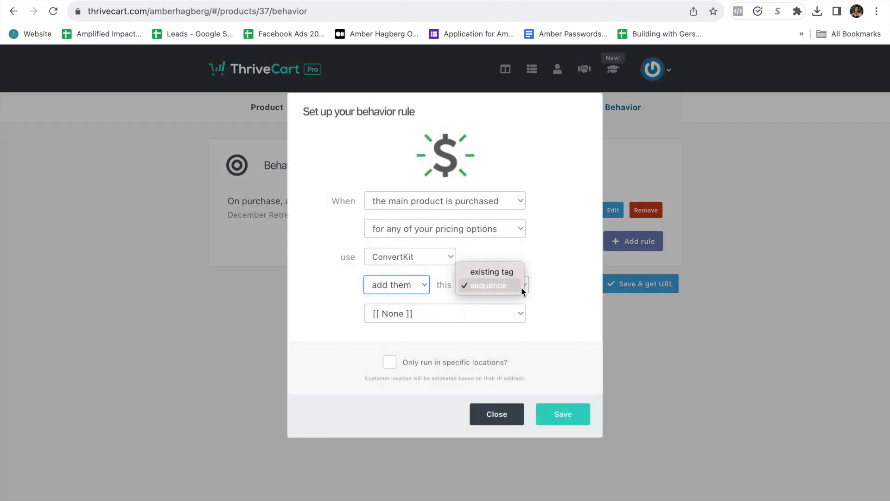
{"action": "left_click", "coordinate": [506, 271]}
{"action": "left_click", "coordinate": [515, 311]}
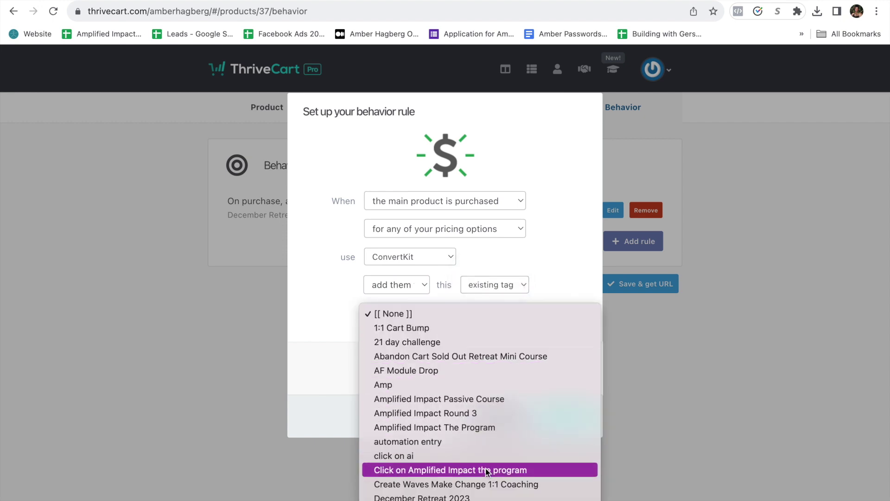
{"action": "scroll", "coordinate": [487, 469], "scroll_direction": "down", "scroll_amount": 3}
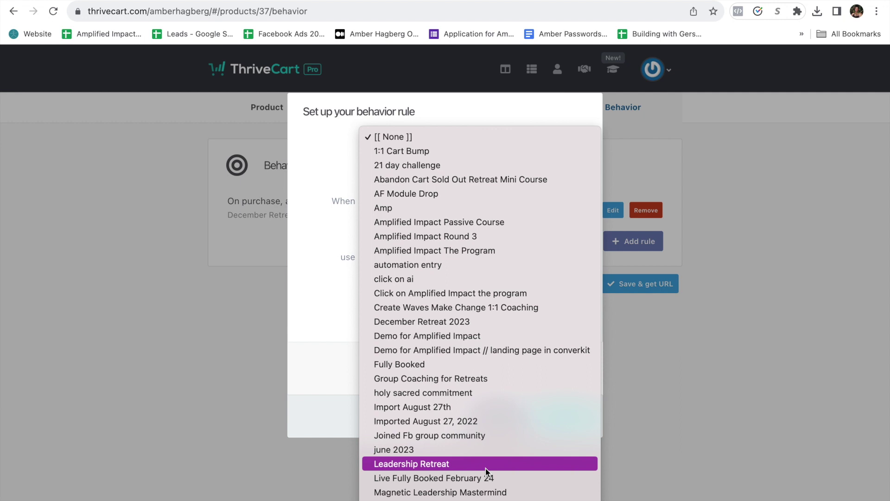
{"action": "left_click", "coordinate": [485, 463]}
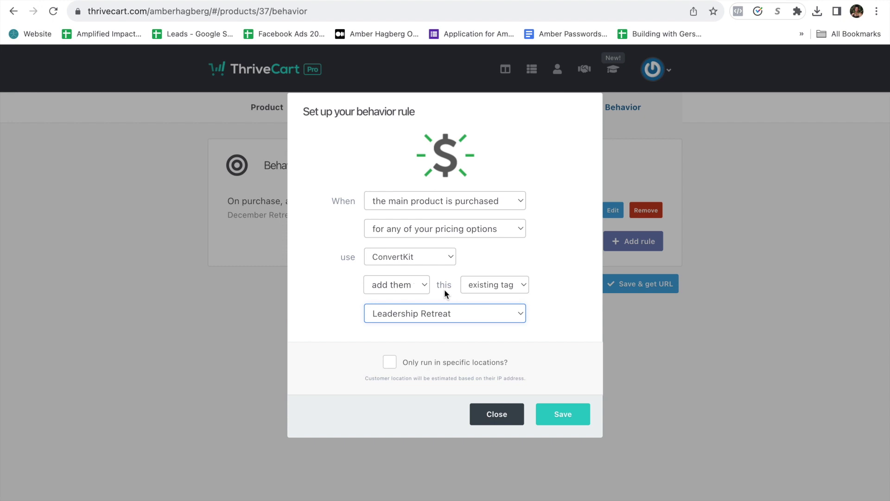
{"action": "left_click", "coordinate": [495, 420]}
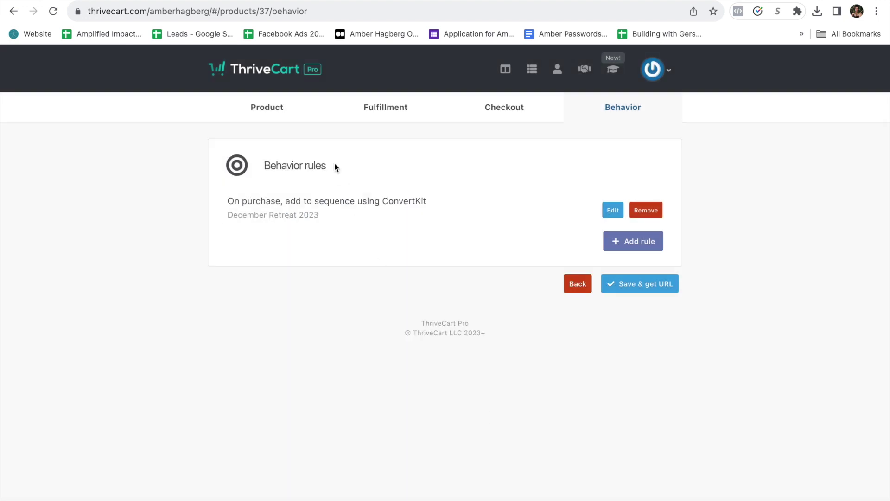
Step: Move from the Product and Fulfillment settings to Checkout > Customize and open the cart design editor
{"action": "left_click", "coordinate": [374, 106]}
{"action": "left_click", "coordinate": [276, 117]}
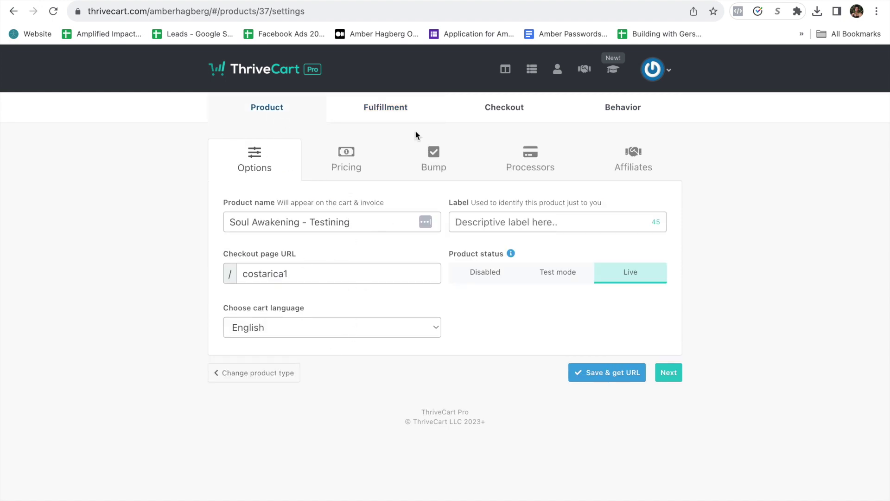
{"action": "left_click", "coordinate": [384, 107]}
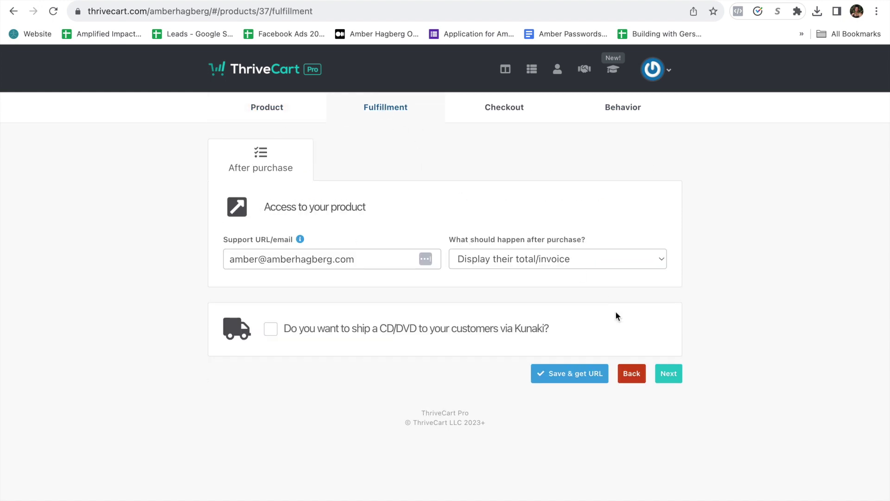
{"action": "left_click", "coordinate": [500, 117]}
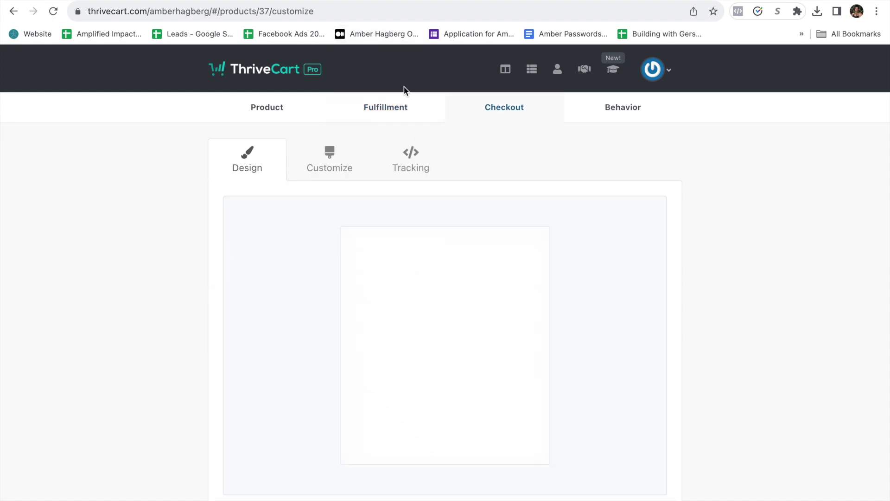
{"action": "left_click", "coordinate": [339, 164]}
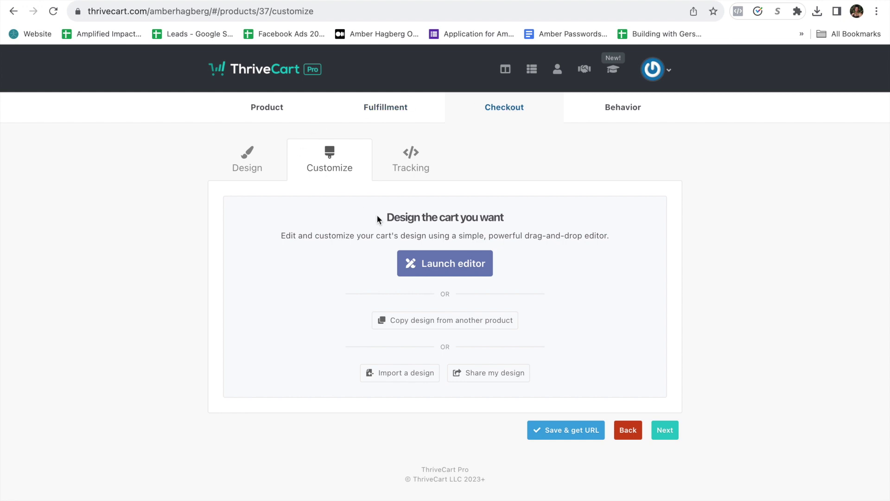
{"action": "left_click", "coordinate": [433, 271]}
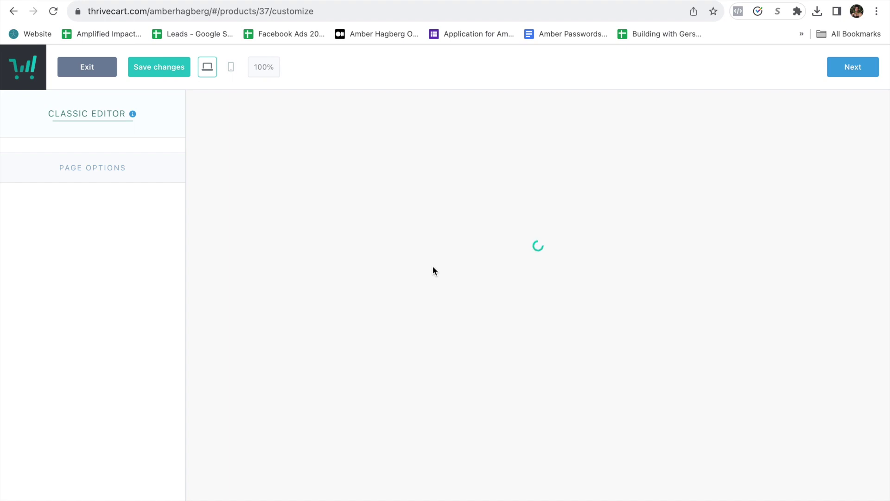
Step: Set the pricing options block's layout to Rows so all five options stack full-width
{"action": "scroll", "coordinate": [433, 266], "scroll_direction": "down", "scroll_amount": 6}
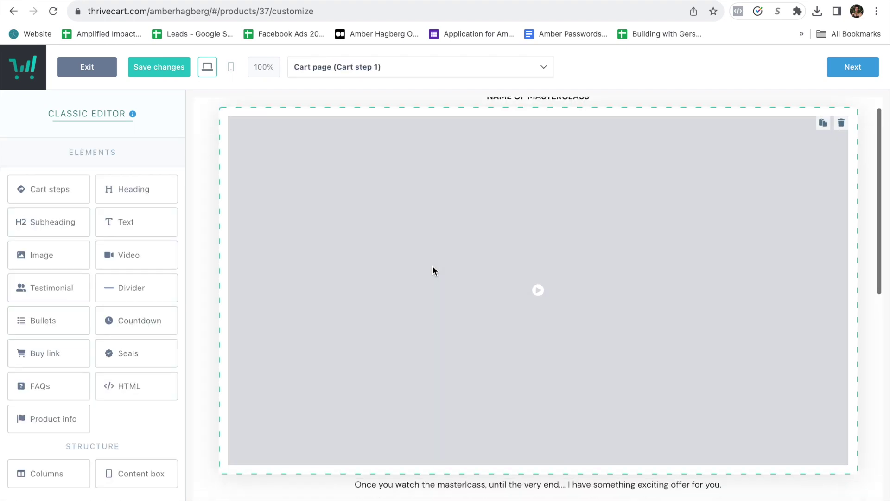
{"action": "scroll", "coordinate": [434, 273], "scroll_direction": "down", "scroll_amount": 3}
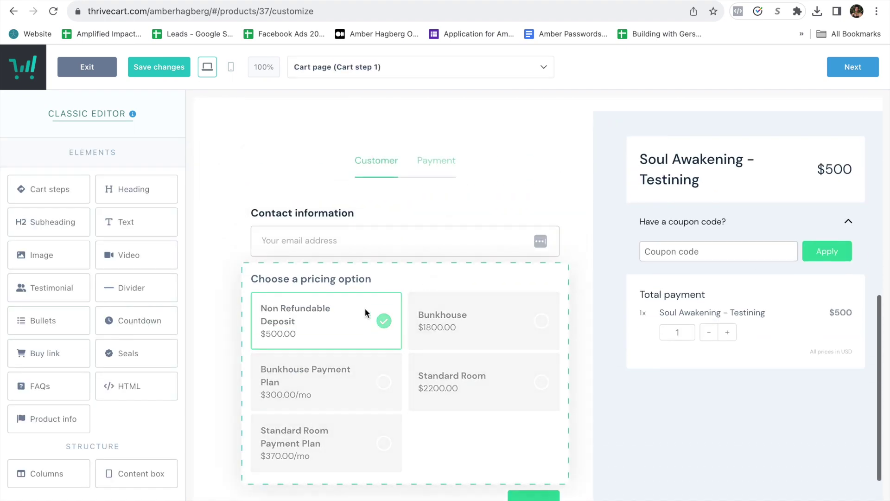
{"action": "left_click", "coordinate": [548, 427]}
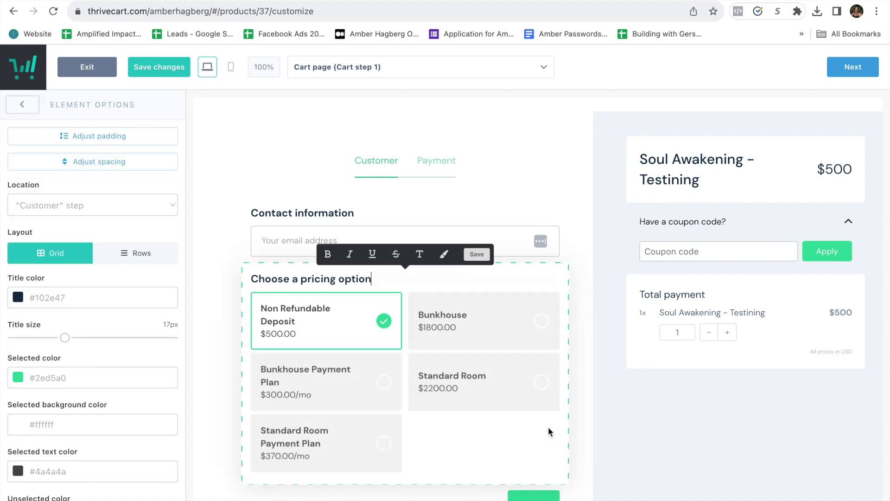
{"action": "left_click", "coordinate": [132, 254]}
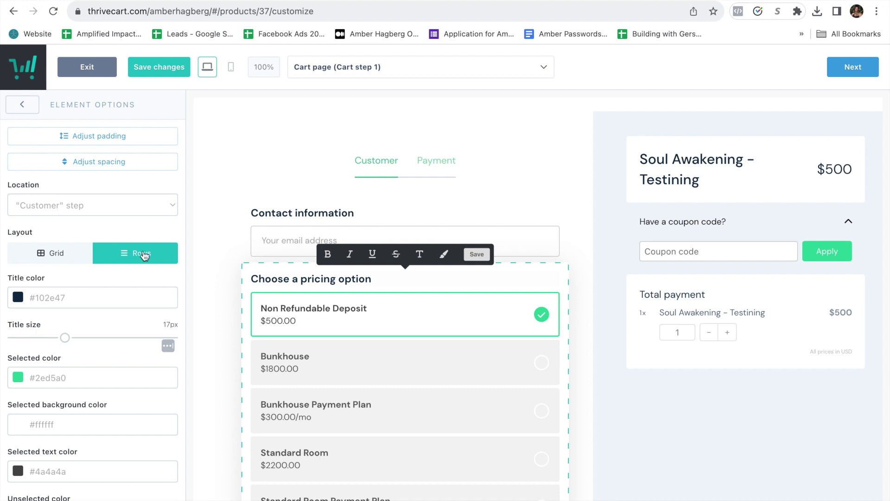
{"action": "scroll", "coordinate": [597, 300], "scroll_direction": "down", "scroll_amount": 3}
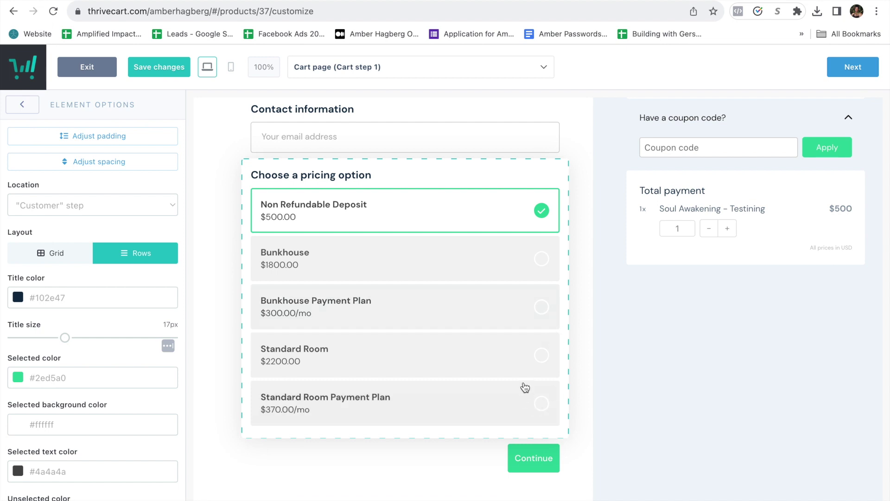
{"action": "left_click", "coordinate": [36, 253]}
{"action": "left_click", "coordinate": [127, 256]}
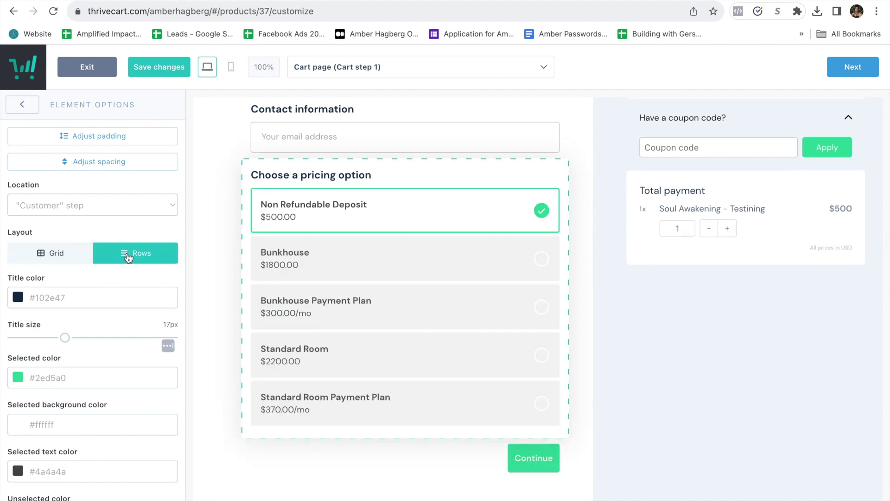